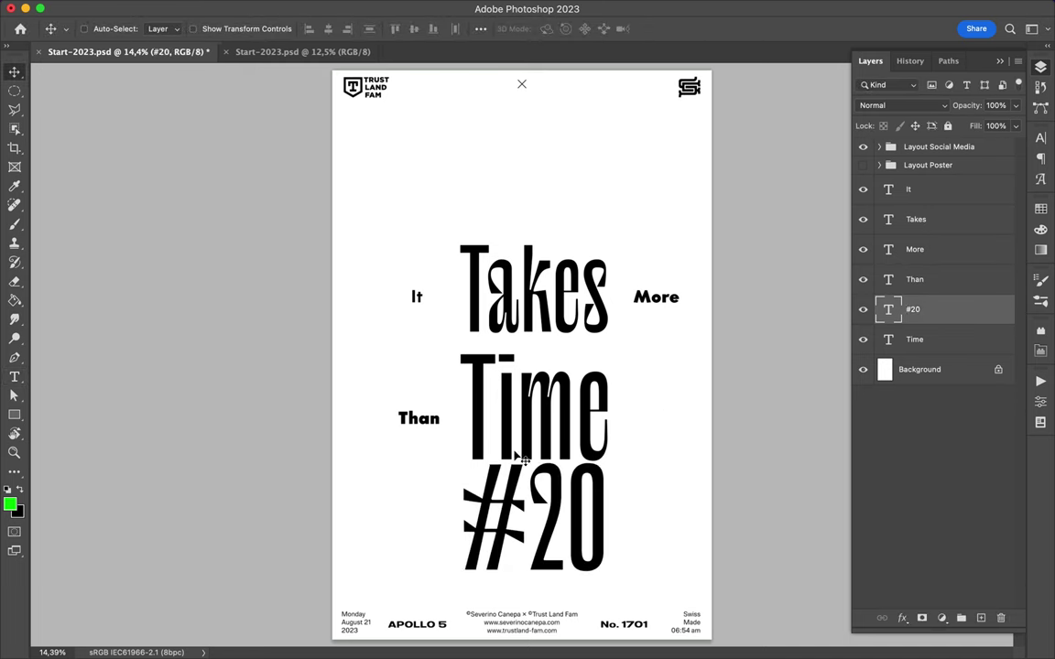
# Enlarge #20, centre it horizontally on the canvas, and move it below Time in the layer stack.
pyautogui.hotkey('ctrl', 't')
pyautogui.moveTo(513, 420); pyautogui.dragTo(521, 492)
pyautogui.press('Return')
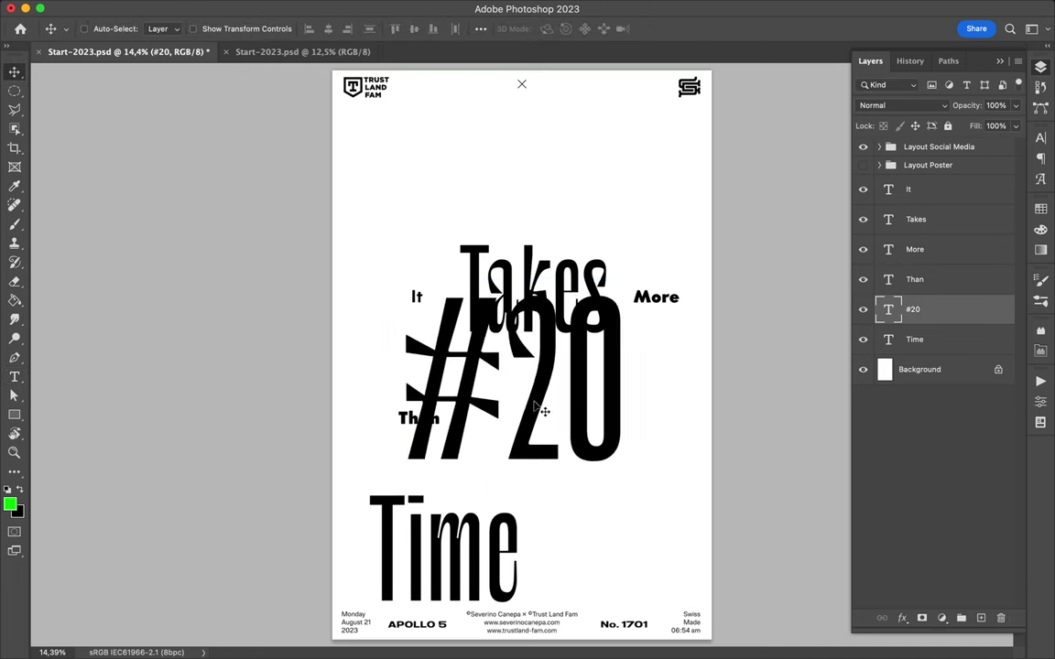
pyautogui.click(480, 29)
pyautogui.click(526, 163)
pyautogui.click(435, 69)
pyautogui.moveTo(916, 310); pyautogui.dragTo(916, 356)
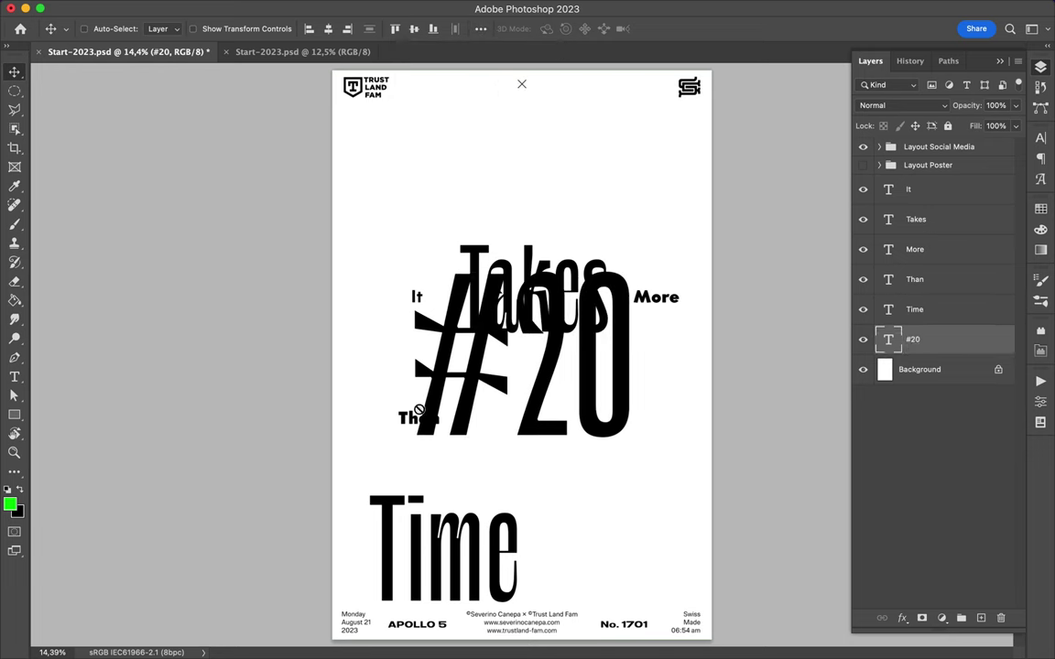
# Move the It, Takes and Than layers up slightly together.
pyautogui.click(915, 279)
pyautogui.keyDown('ctrl'); pyautogui.click(916, 219); pyautogui.keyUp('ctrl')
pyautogui.keyDown('ctrl'); pyautogui.click(908, 189); pyautogui.keyUp('ctrl')
pyautogui.moveTo(409, 327); pyautogui.dragTo(409, 252)
# Set It, More and Than to Core Sans G 35 Light.
pyautogui.keyDown('ctrl'); pyautogui.click(915, 279); pyautogui.keyUp('ctrl')
pyautogui.keyDown('ctrl'); pyautogui.click(915, 249); pyautogui.keyUp('ctrl')
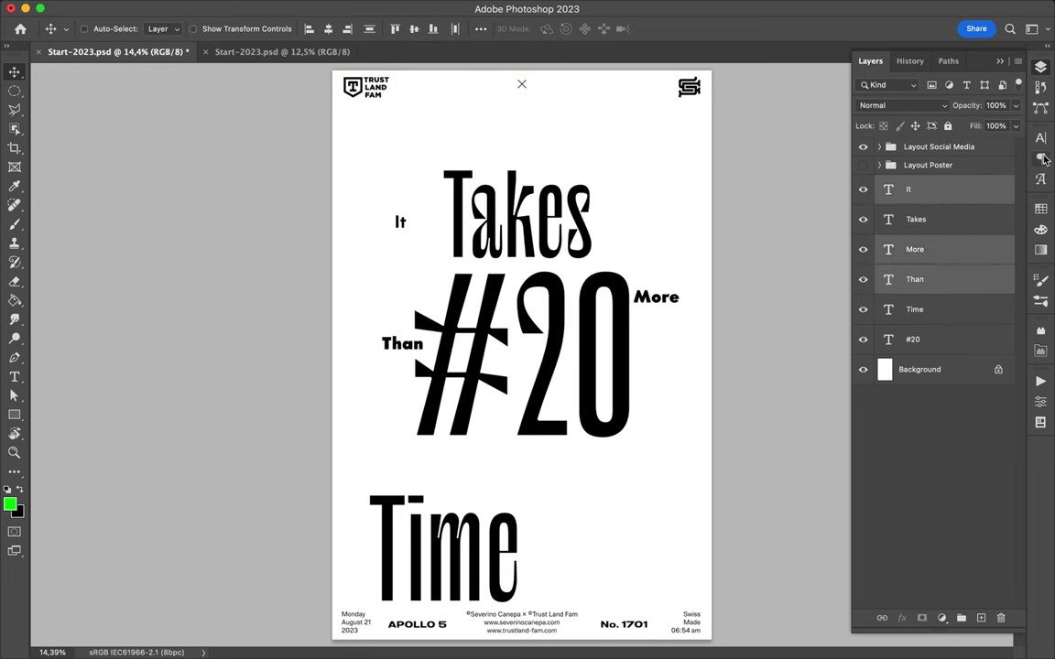
pyautogui.click(1040, 137)
pyautogui.click(949, 159)
pyautogui.click(941, 224)
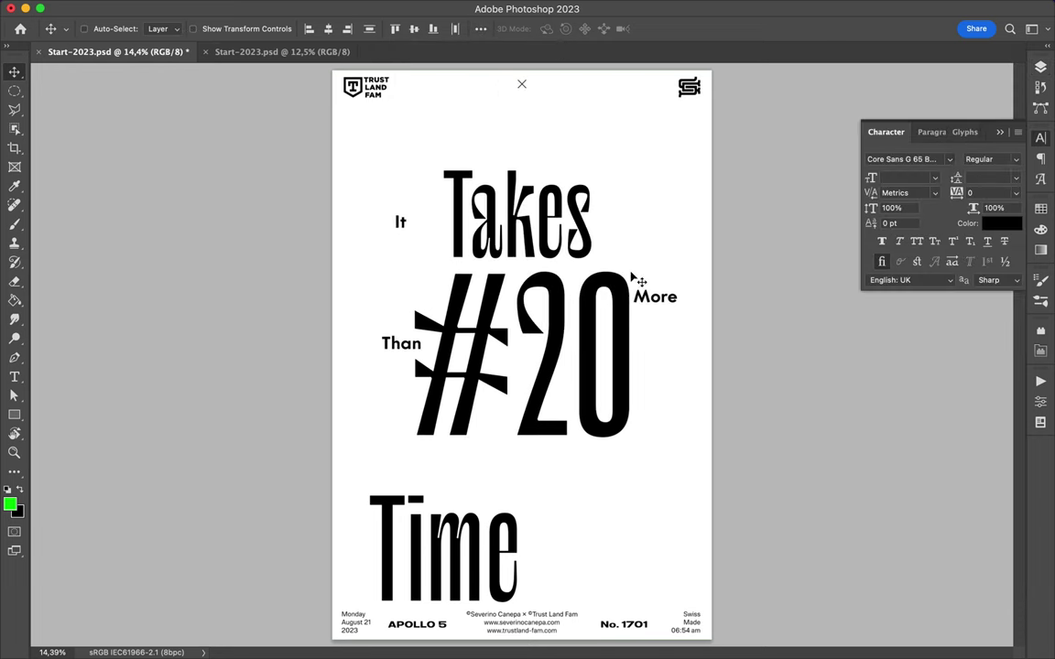
pyautogui.click(949, 158)
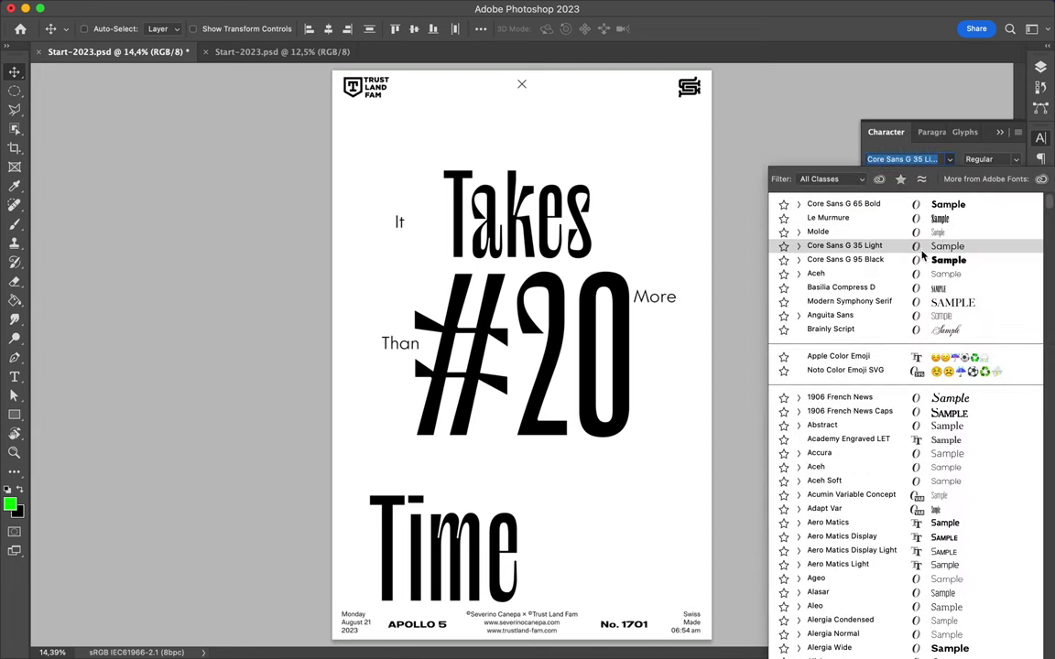
pyautogui.click(922, 254)
# Move Takes down over #20 and scale it up.
pyautogui.moveTo(540, 236)
pyautogui.mouseDown()
pyautogui.moveTo(538, 396)
pyautogui.moveTo(536, 370)
pyautogui.moveTo(640, 367)
pyautogui.moveTo(632, 360)
pyautogui.mouseUp()
pyautogui.hotkey('ctrl', 't')
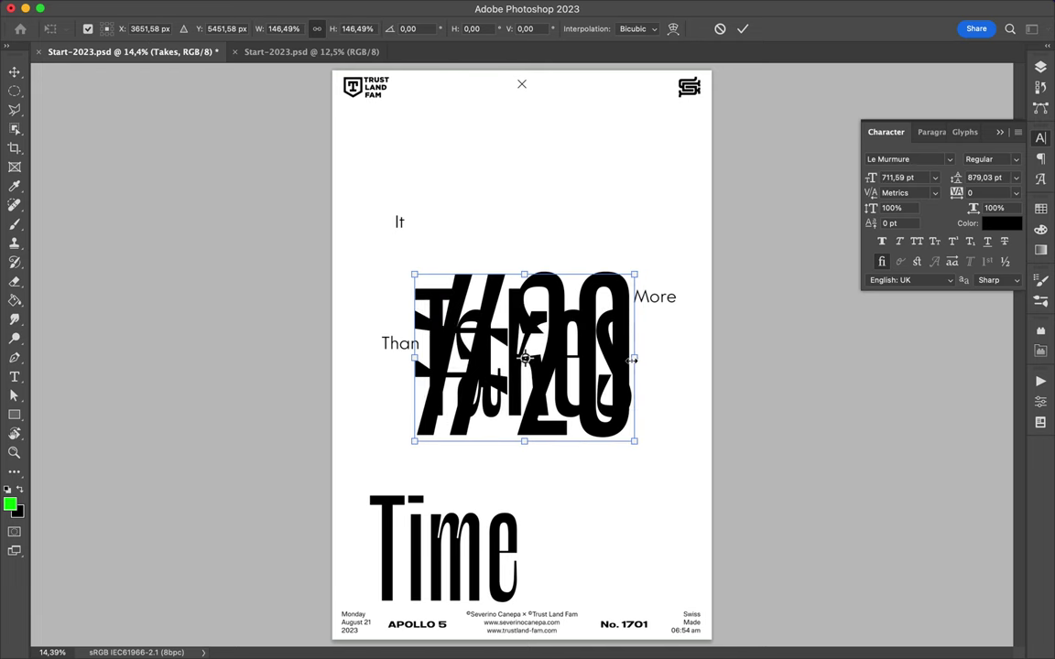
pyautogui.press('Return')
pyautogui.click(1041, 69)
pyautogui.rightClick(953, 219)
# Convert Takes to a smart object, move it above #20, and move Time up over #20.
pyautogui.click(792, 463)
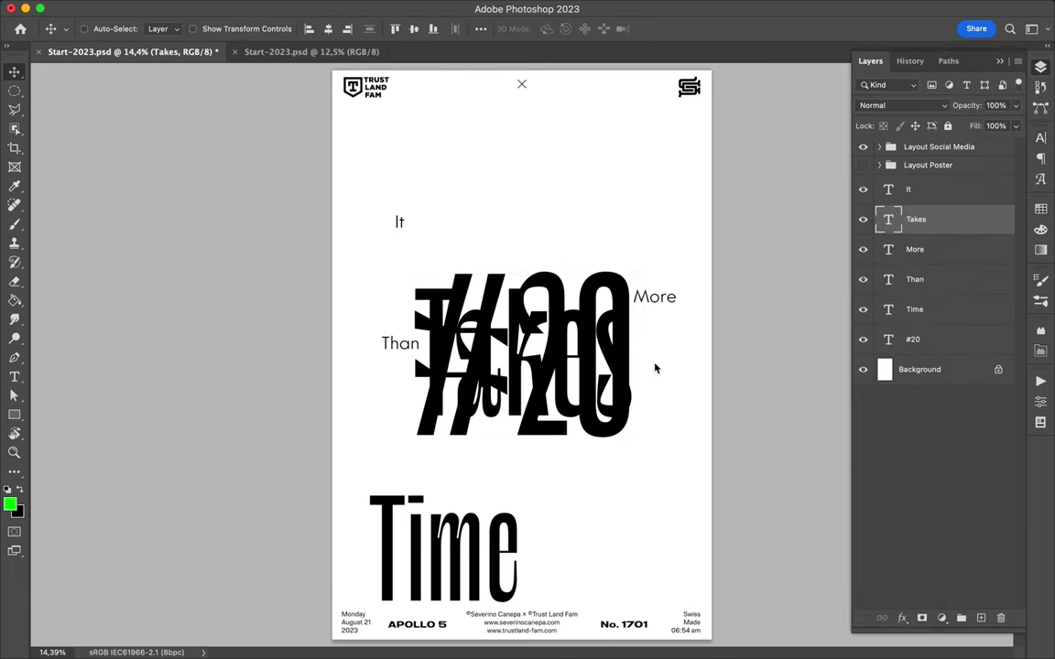
pyautogui.hotkey('ctrl', 't')
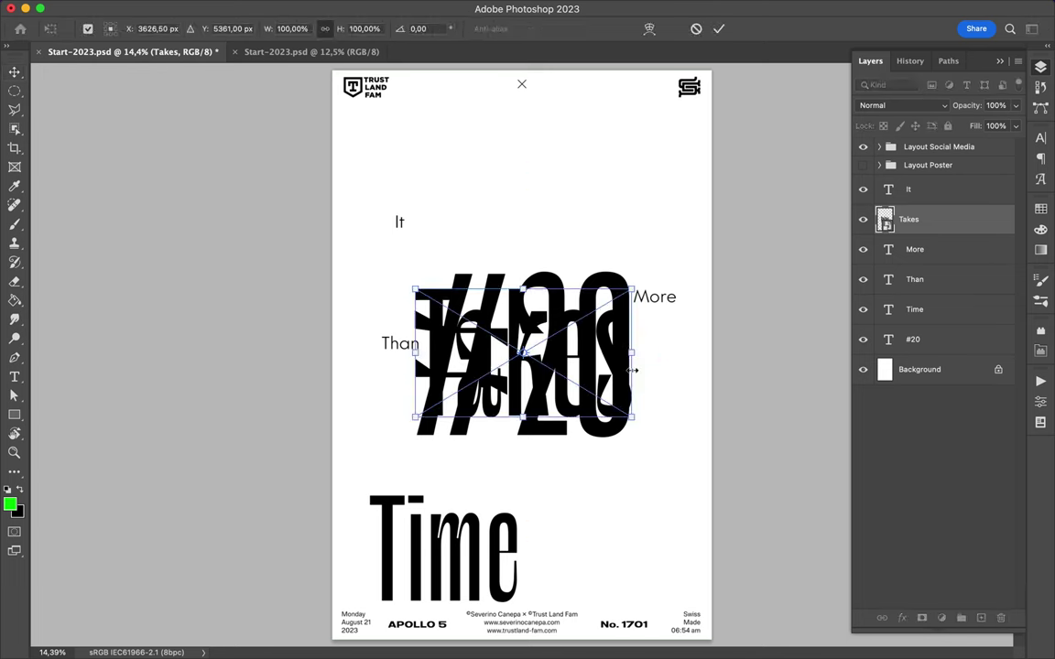
pyautogui.press('Return')
pyautogui.moveTo(630, 356); pyautogui.dragTo(630, 223)
pyautogui.moveTo(487, 541); pyautogui.dragTo(525, 438)
# Convert Time to a smart object, scale it to #20's width, and place it below #20.
pyautogui.click(902, 105)
pyautogui.rightClick(944, 309)
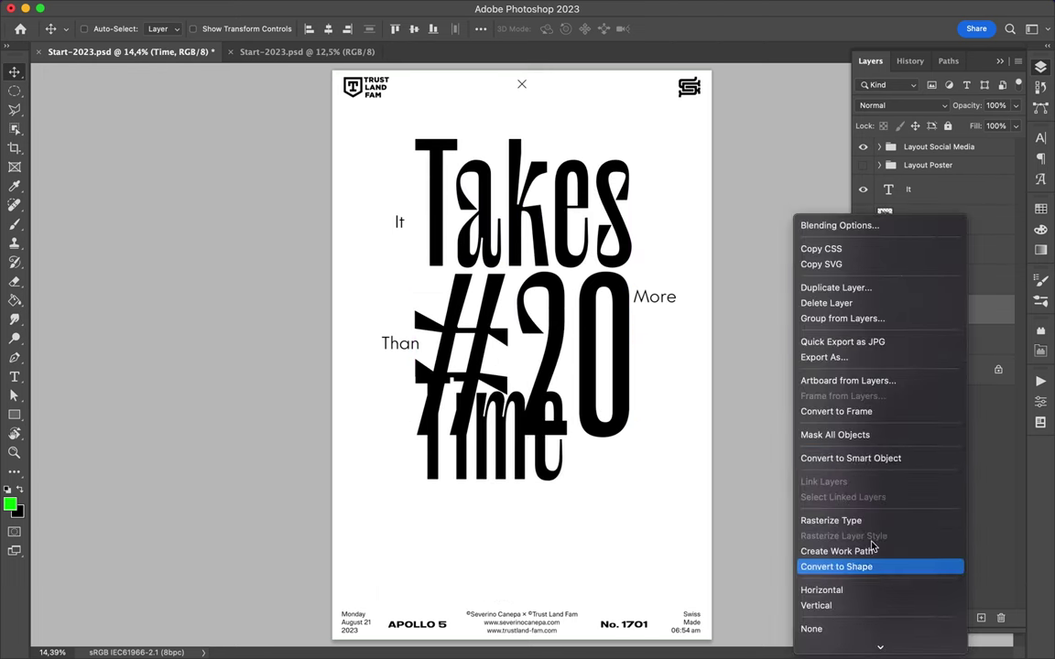
pyautogui.click(797, 626)
pyautogui.hotkey('ctrl', 't')
pyautogui.moveTo(560, 422); pyautogui.dragTo(632, 441)
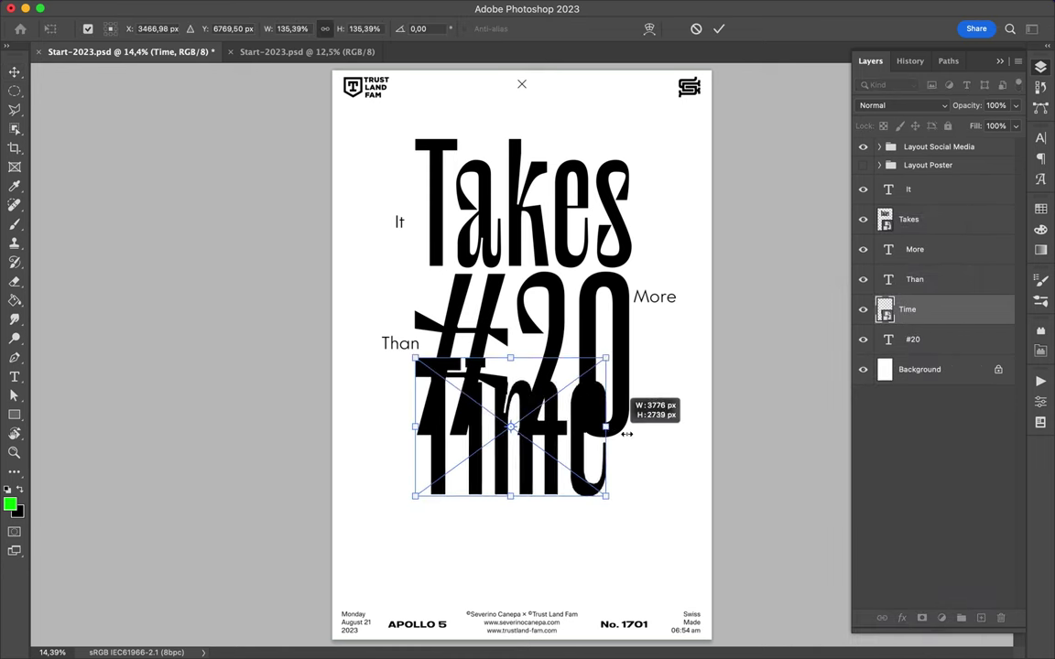
pyautogui.press('Return')
pyautogui.moveTo(581, 410); pyautogui.dragTo(582, 502)
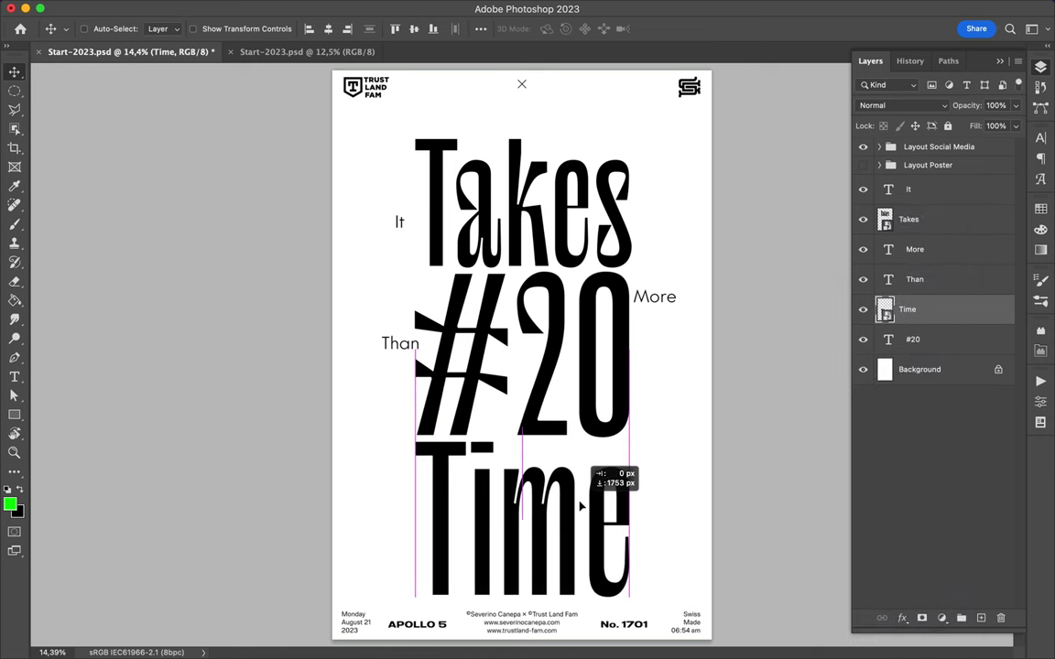
pyautogui.moveTo(574, 403); pyautogui.dragTo(574, 390)
# Raise It slightly, then move More to the lower left and begin rotating it.
pyautogui.moveTo(399, 222); pyautogui.dragTo(399, 190)
pyautogui.moveTo(671, 304)
pyautogui.mouseDown()
pyautogui.moveTo(666, 205)
pyautogui.moveTo(382, 519)
pyautogui.moveTo(374, 367)
pyautogui.mouseUp()
pyautogui.hotkey('ctrl', 't')
# Place the now-vertical More to the right of #20.
pyautogui.press('Return')
pyautogui.moveTo(371, 408); pyautogui.dragTo(666, 307)
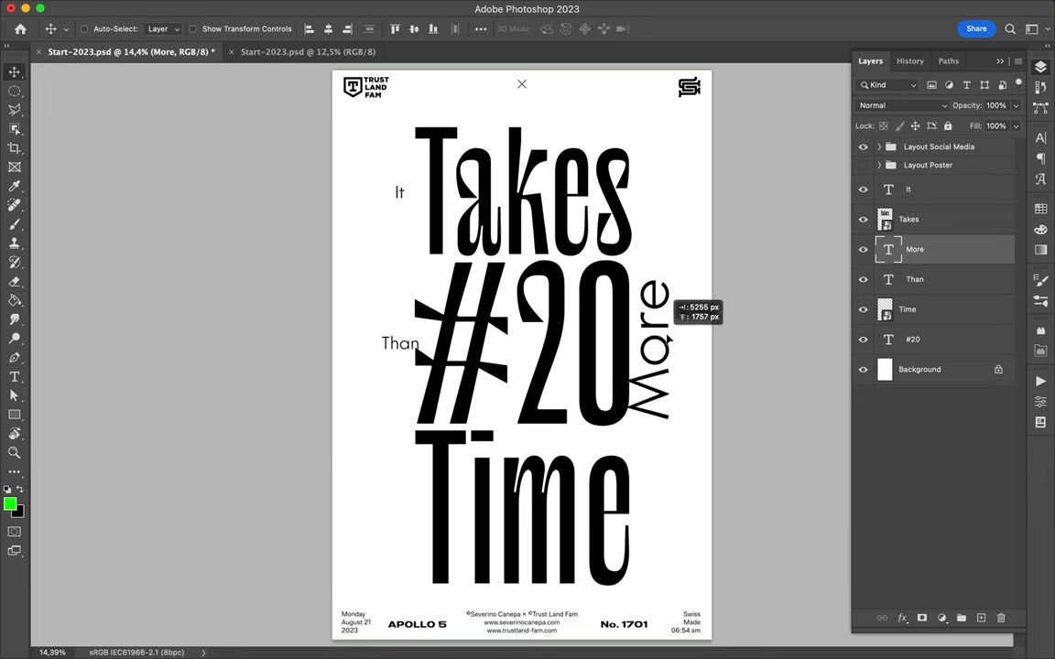
pyautogui.click(392, 346)
pyautogui.moveTo(392, 346); pyautogui.dragTo(395, 344)
# Enlarge Than's font size, rotate it vertically, and move it beside Time at bottom left.
pyautogui.click(1040, 137)
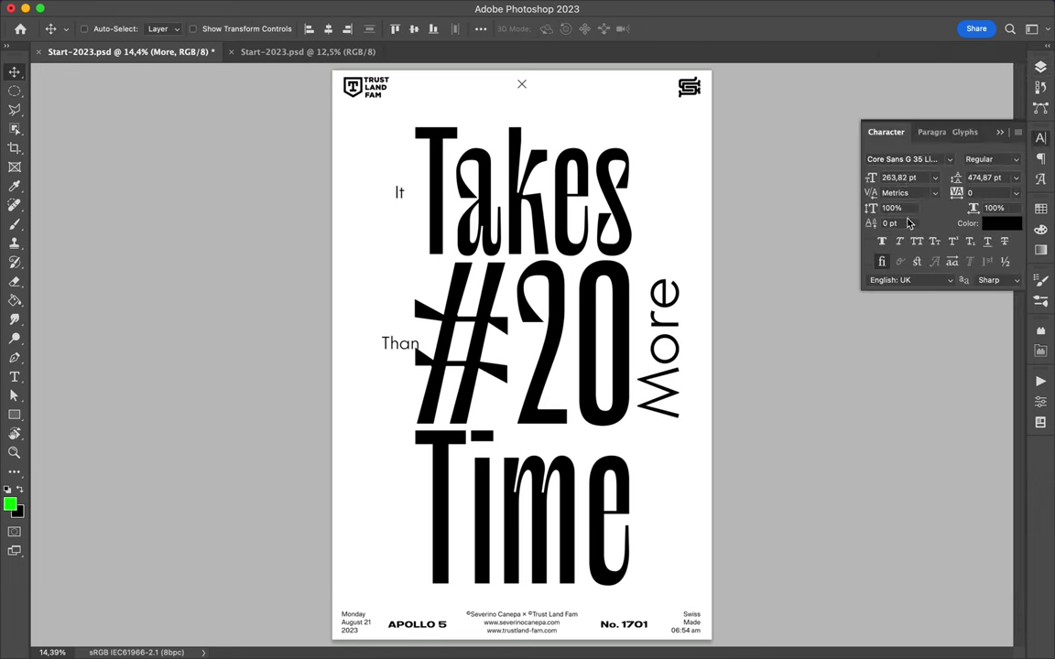
pyautogui.click(403, 352)
pyautogui.press('Return')
pyautogui.hotkey('ctrl', 't')
pyautogui.moveTo(513, 265)
pyautogui.mouseDown()
pyautogui.moveTo(431, 229)
pyautogui.moveTo(393, 430)
pyautogui.moveTo(409, 481)
pyautogui.mouseUp()
pyautogui.press('Return')
# Convert Than to a smart object, snug it against Time, and move It above Takes.
pyautogui.click(1041, 67)
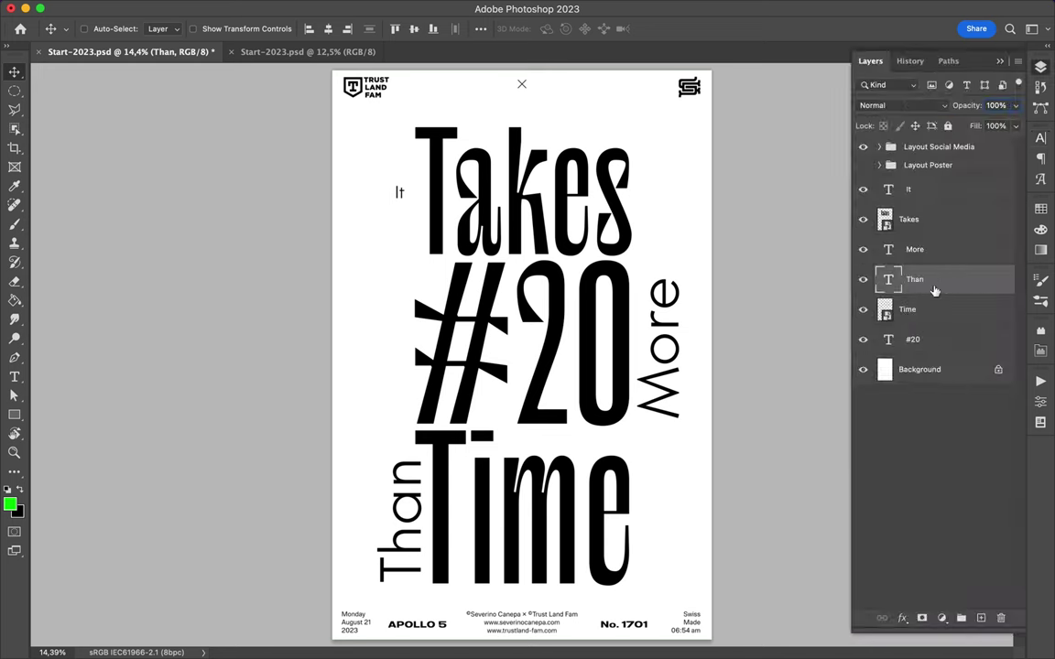
pyautogui.rightClick(925, 283)
pyautogui.click(410, 540)
pyautogui.moveTo(455, 553); pyautogui.dragTo(414, 538)
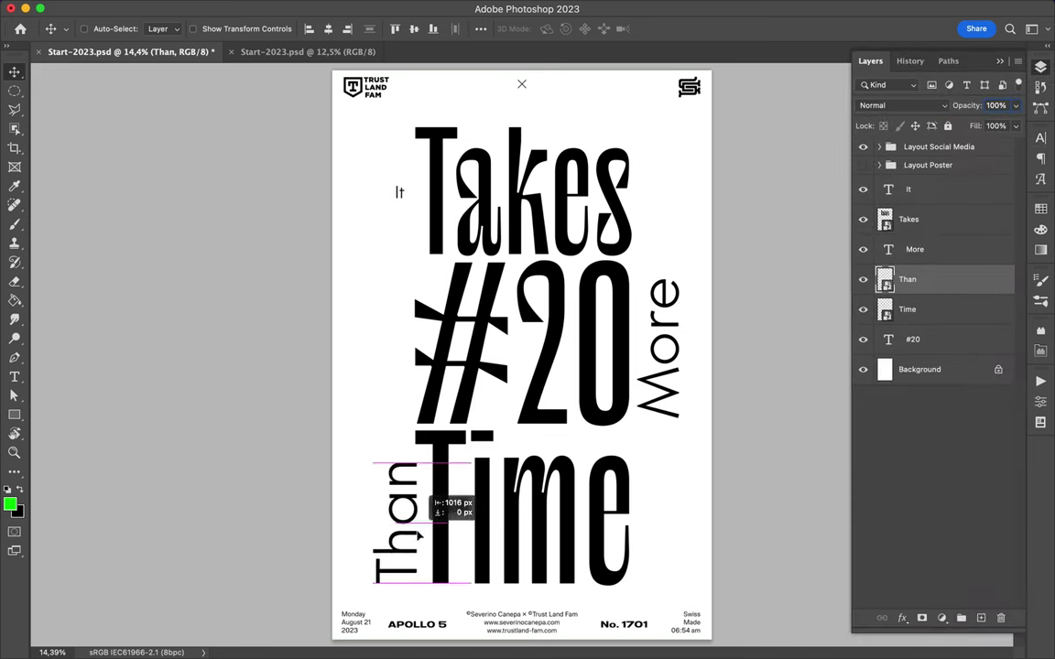
pyautogui.moveTo(400, 192)
pyautogui.mouseDown()
pyautogui.moveTo(461, 135)
pyautogui.moveTo(485, 133)
pyautogui.mouseUp()
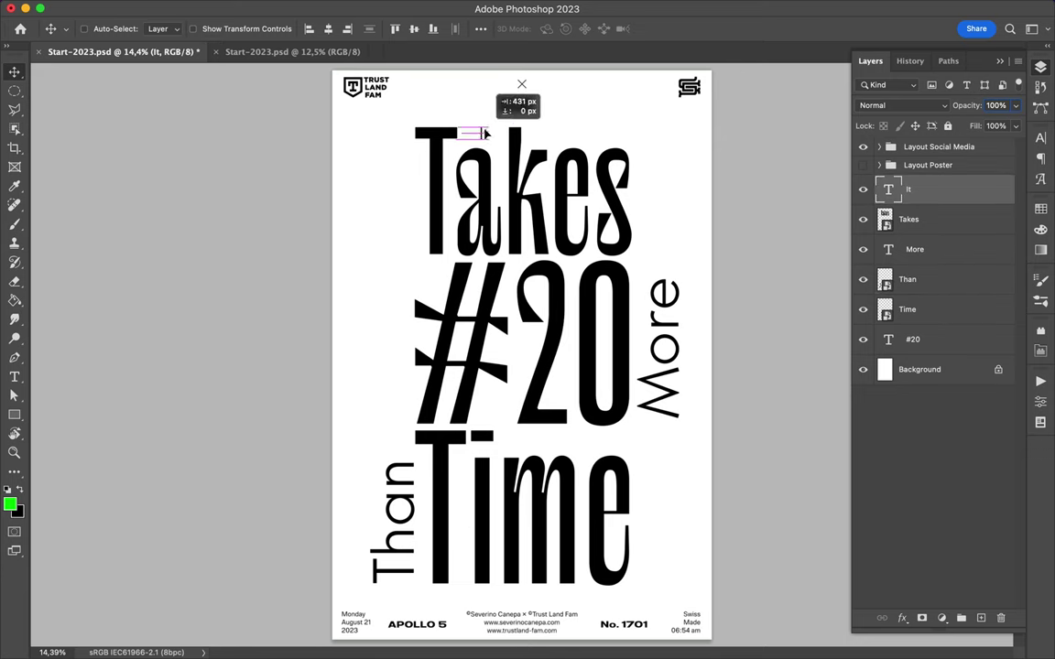
# Start a Pen tool shape outline running up the left side of #20.
pyautogui.press('p')
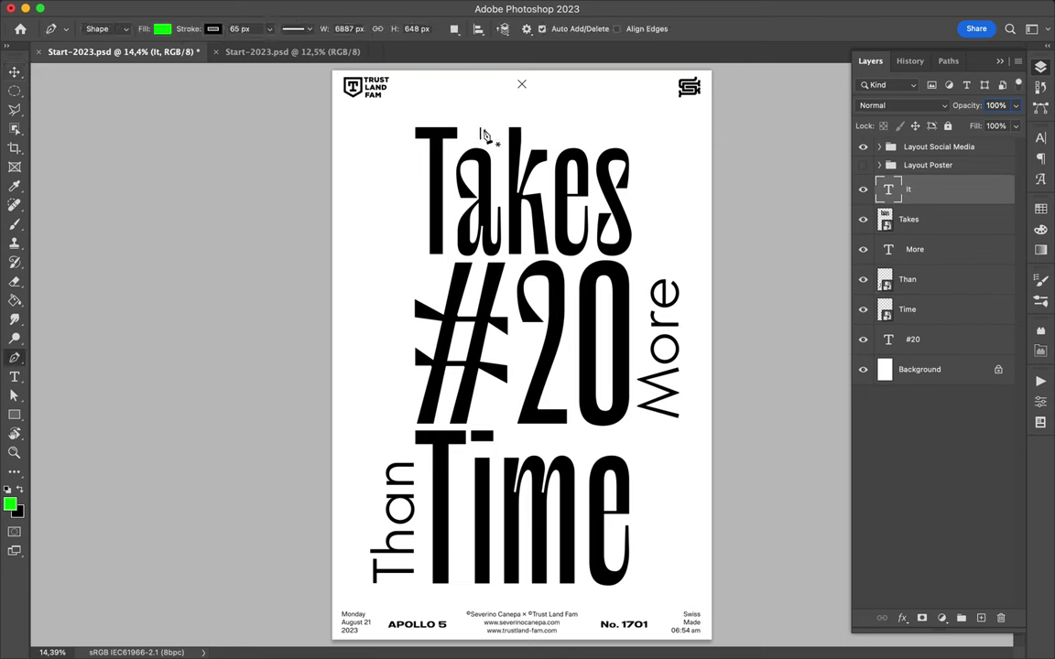
pyautogui.click(401, 438)
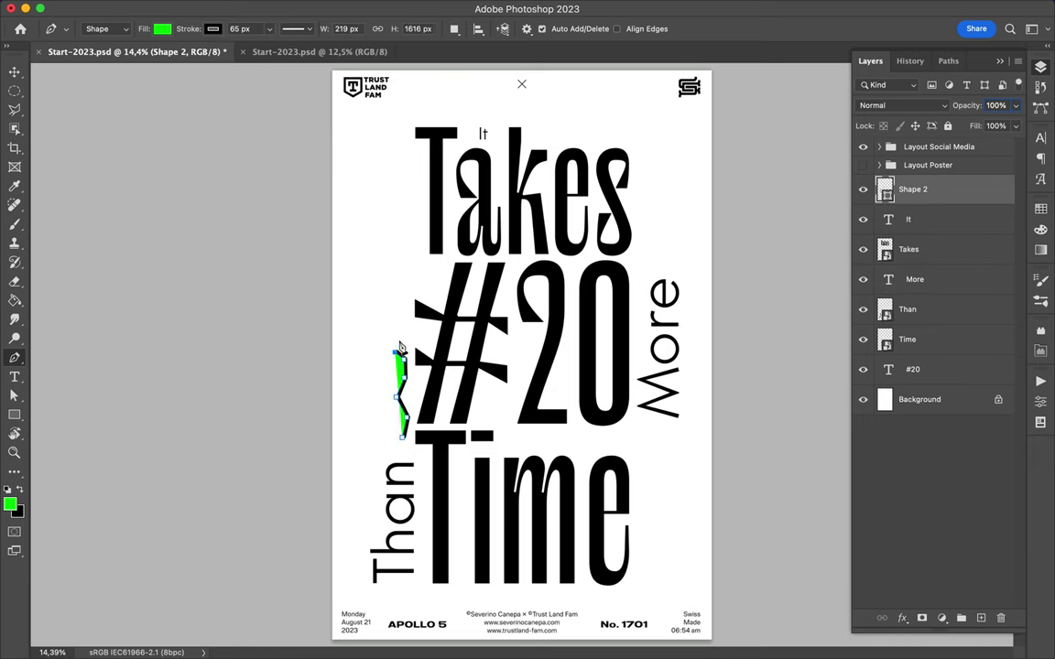
pyautogui.click(403, 282)
pyautogui.click(403, 143)
pyautogui.press('a')
pyautogui.doubleClick(409, 228)
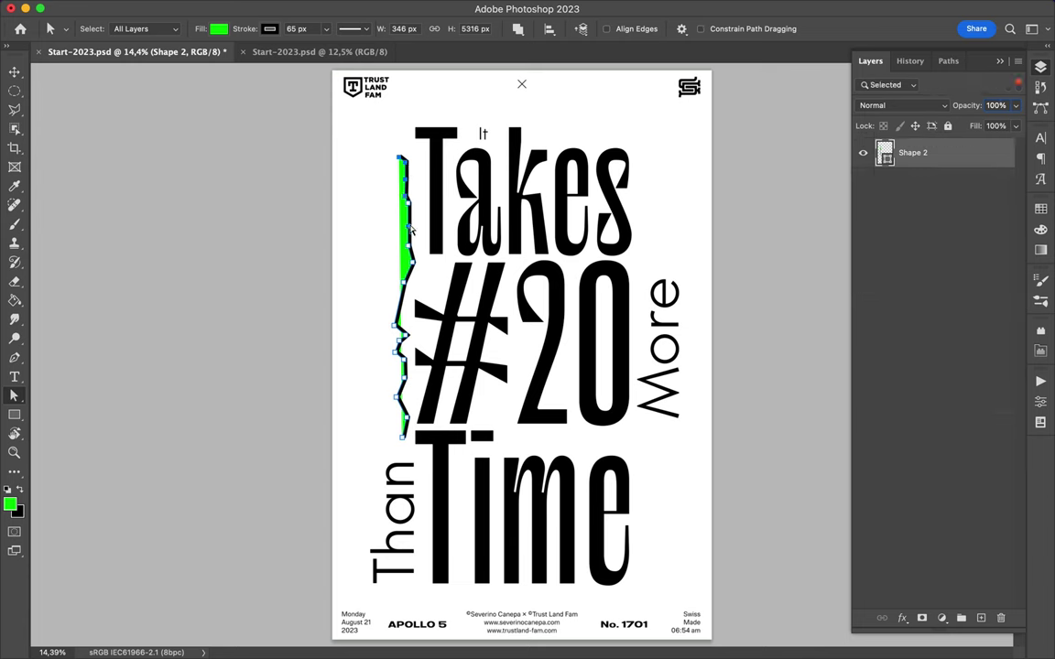
pyautogui.press('p')
# Add the top corners and a stepped, zigzag right edge down beside More.
pyautogui.click(403, 118)
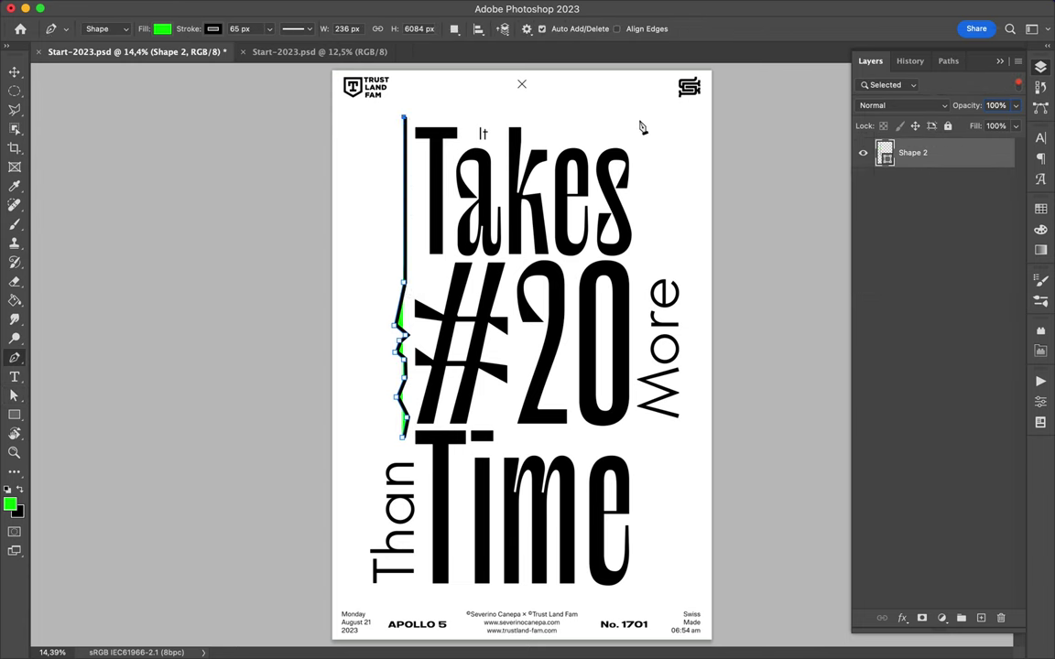
pyautogui.click(639, 118)
pyautogui.click(642, 183)
pyautogui.click(642, 227)
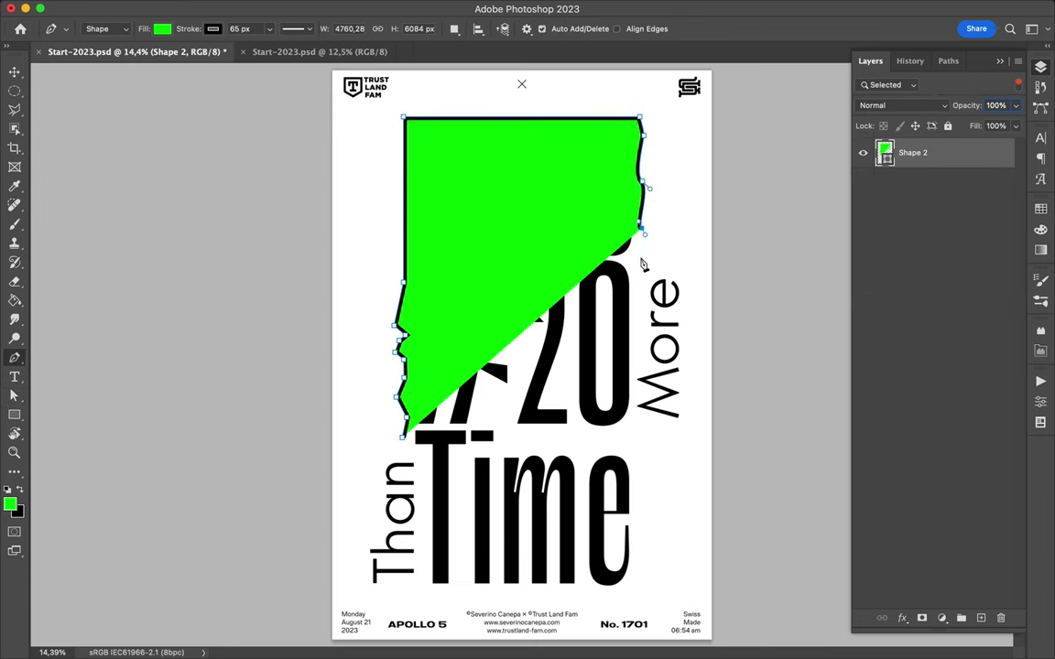
pyautogui.click(683, 264)
pyautogui.click(683, 429)
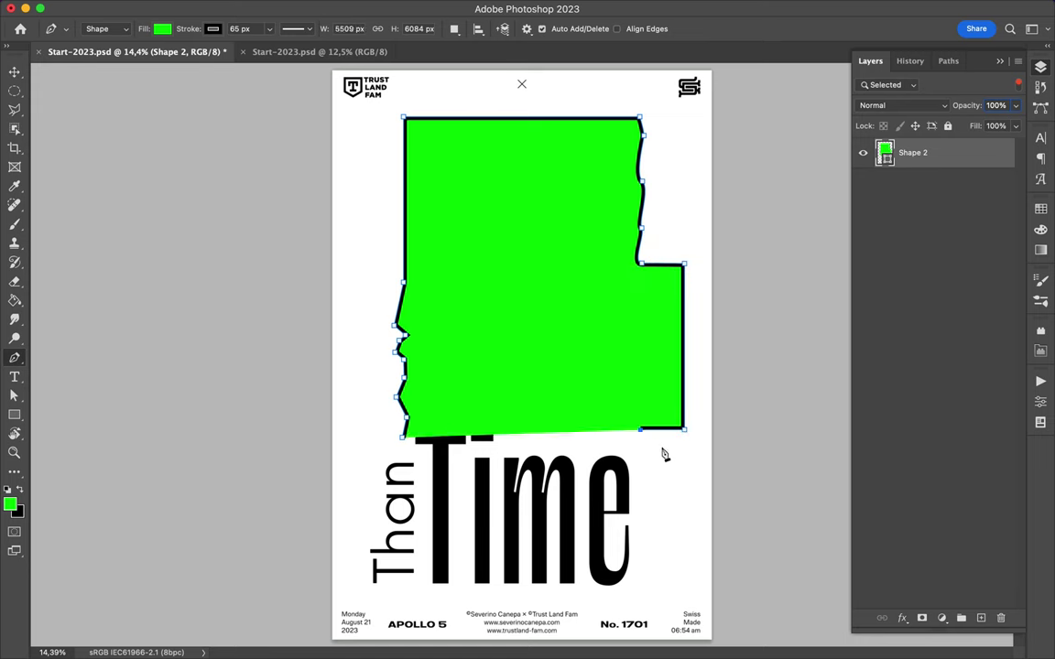
pyautogui.click(662, 446)
pyautogui.click(696, 478)
pyautogui.click(660, 492)
pyautogui.click(673, 522)
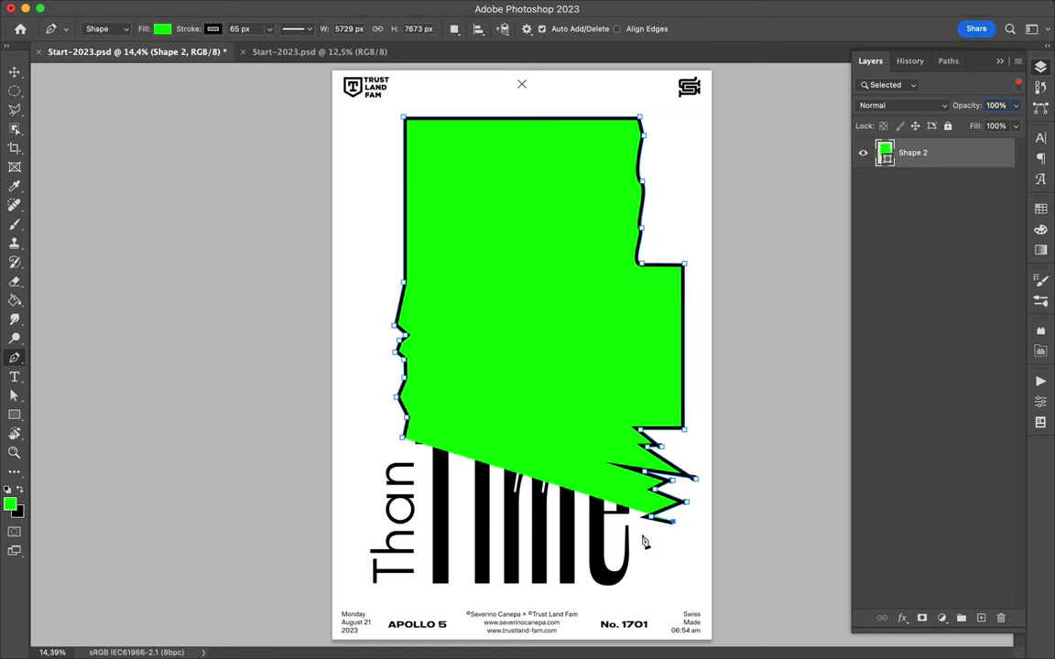
# Finish the zigzag beside Time, run along the bottom and left step, and close the shape.
pyautogui.click(669, 551)
pyautogui.click(659, 575)
pyautogui.click(638, 591)
pyautogui.click(364, 590)
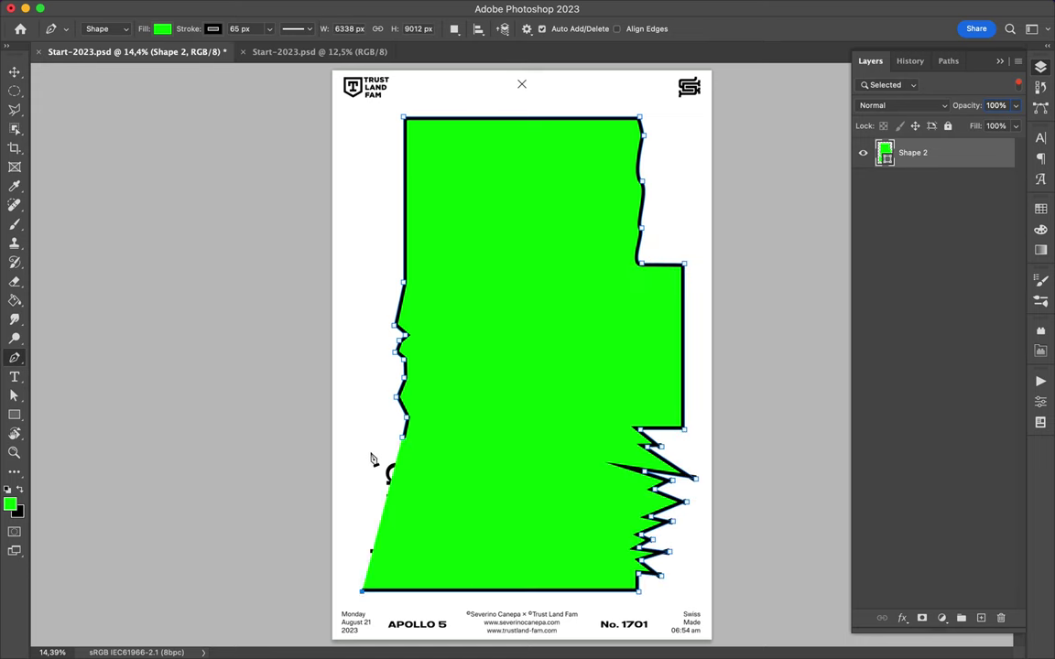
pyautogui.click(364, 451)
pyautogui.click(403, 452)
pyautogui.click(1018, 84)
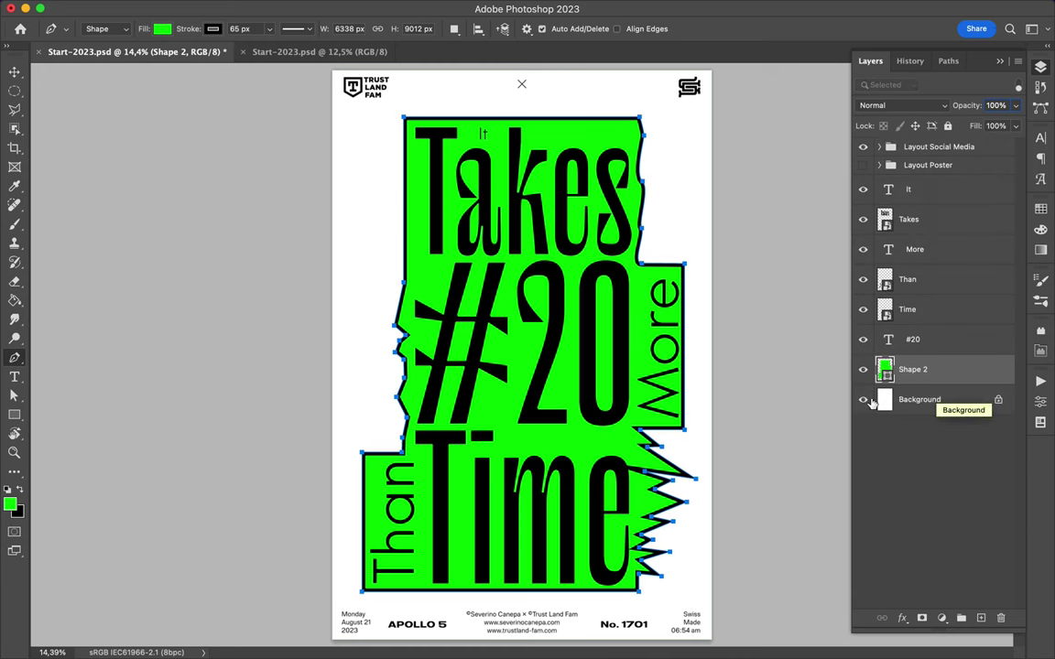
# Change the shape's stroke alignment and nudge its right edge beside More outward.
pyautogui.press('a')
pyautogui.click(351, 29)
pyautogui.click(302, 187)
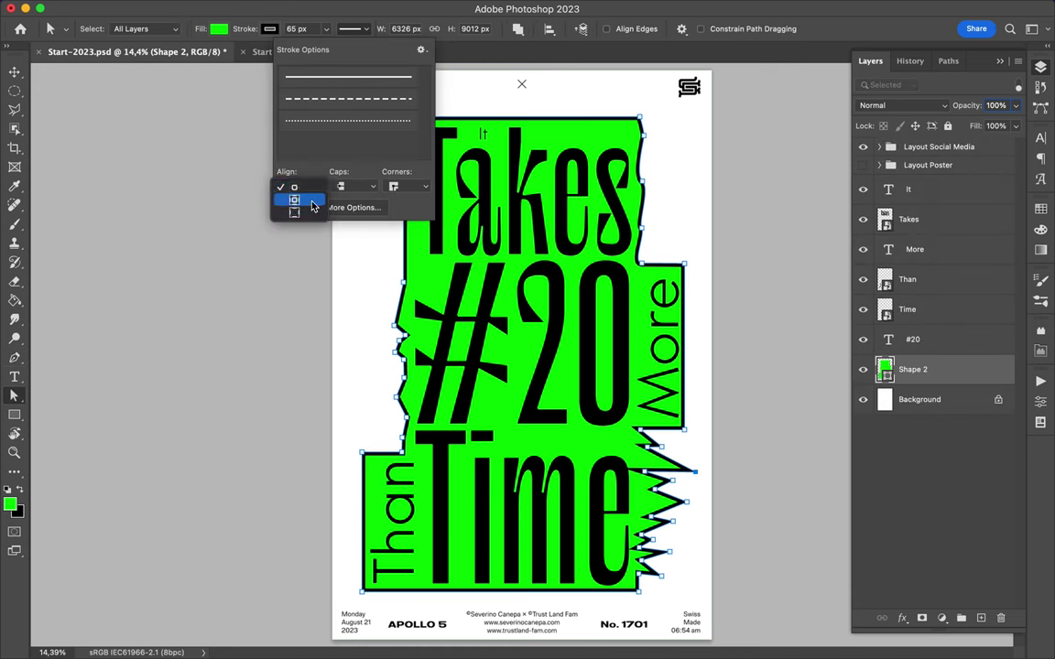
pyautogui.moveTo(685, 412); pyautogui.dragTo(693, 397)
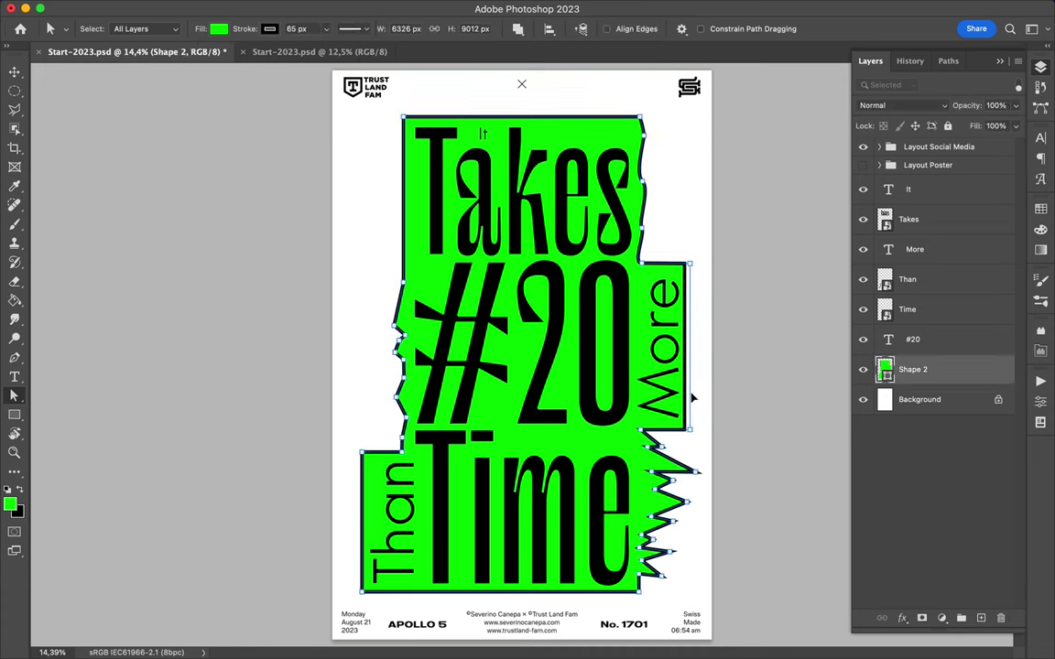
pyautogui.press('v')
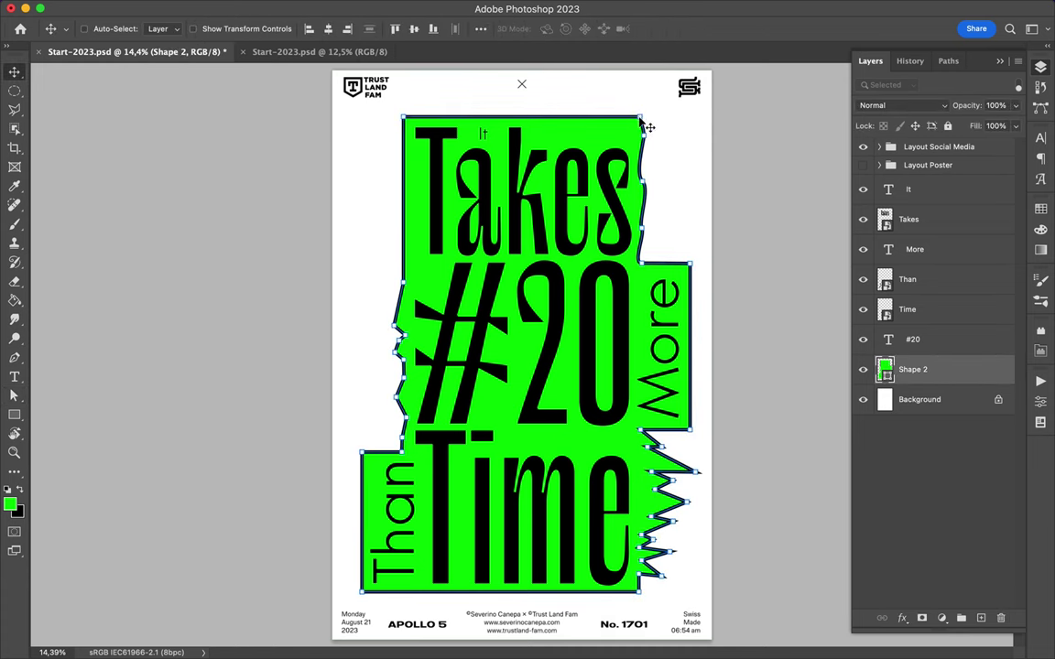
pyautogui.press('a')
pyautogui.press('v')
pyautogui.press('a')
# Fill the jagged shape white from Swatches and draw a small rectangle around It.
pyautogui.press('v')
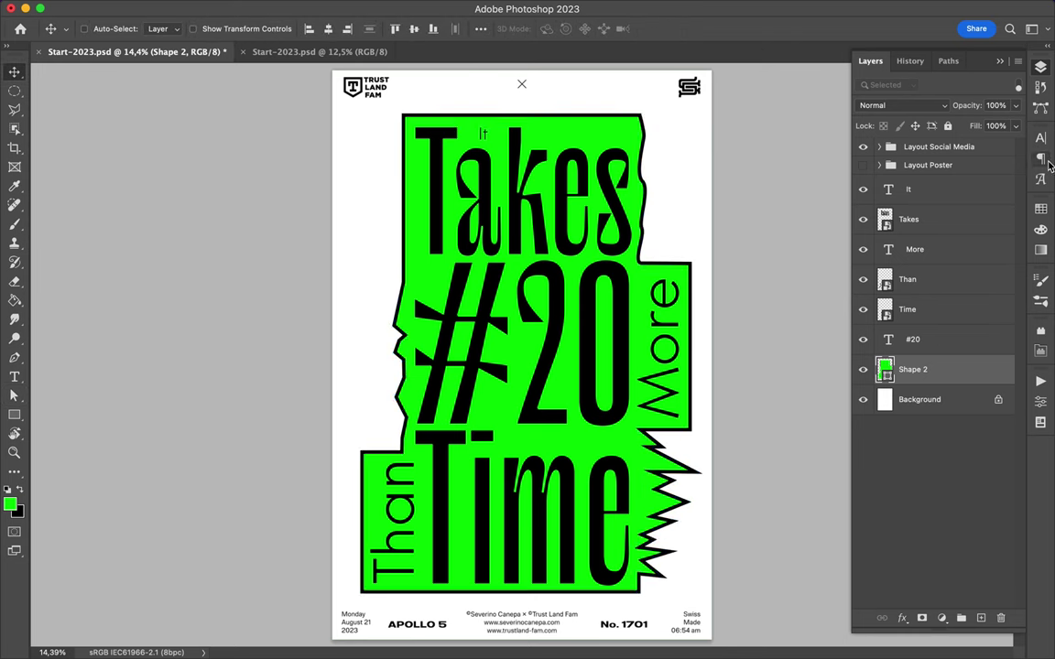
pyautogui.click(1040, 209)
pyautogui.click(866, 247)
pyautogui.press('u')
pyautogui.moveTo(467, 106); pyautogui.dragTo(499, 144)
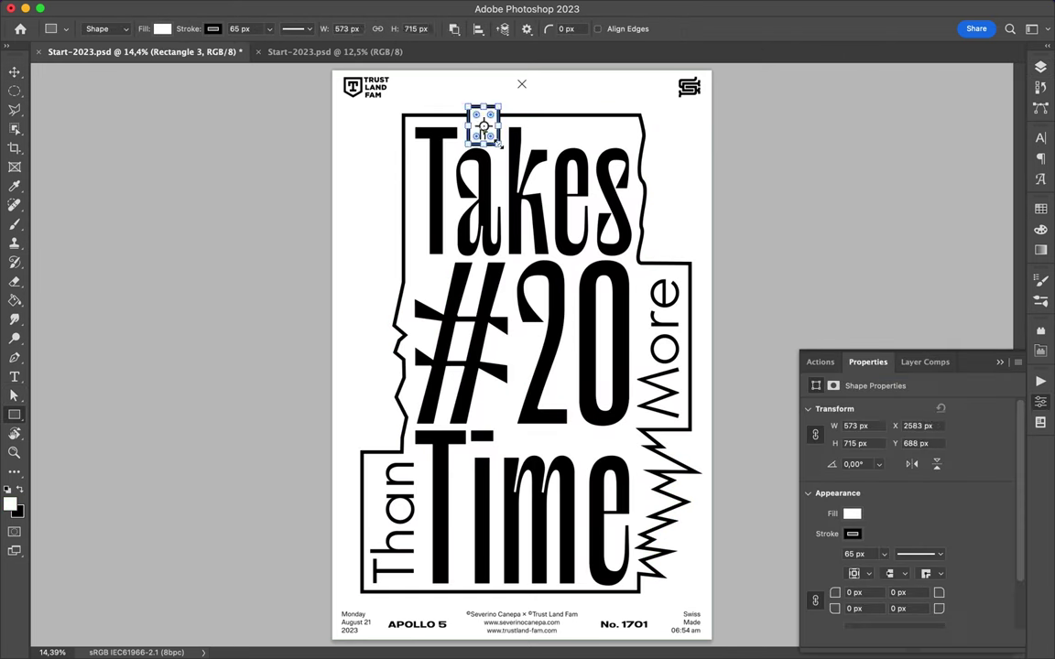
# Draw a white-filled rectangle around the word More.
pyautogui.press('v')
pyautogui.click(485, 130)
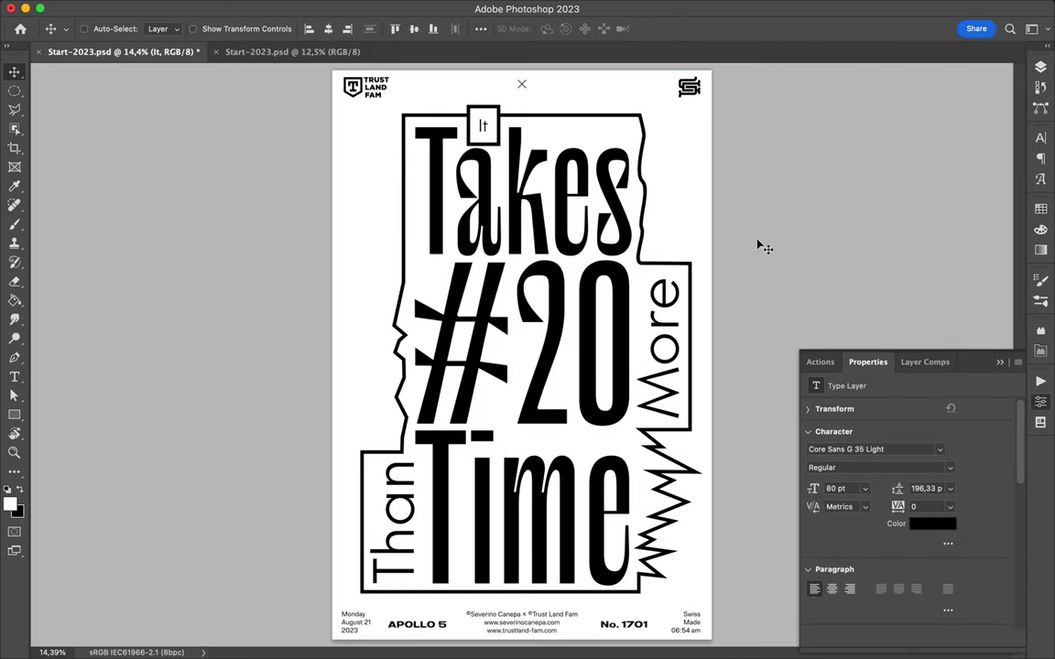
pyautogui.press('u')
pyautogui.click(163, 29)
pyautogui.moveTo(632, 254); pyautogui.dragTo(696, 421)
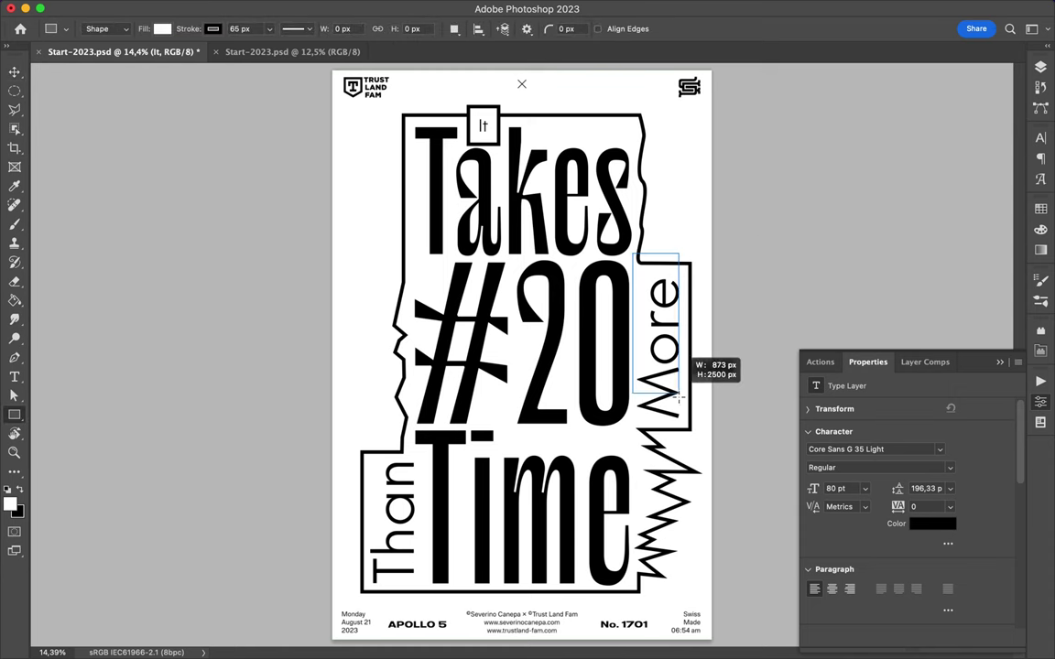
# Send the More rectangle behind the jagged shape, then duplicate it with a slight offset.
pyautogui.press('v')
pyautogui.click(1041, 67)
pyautogui.hotkey('ctrl', 'shift', '[')
pyautogui.moveTo(690, 360); pyautogui.dragTo(696, 365)
pyautogui.hotkey('ctrl', 'j')
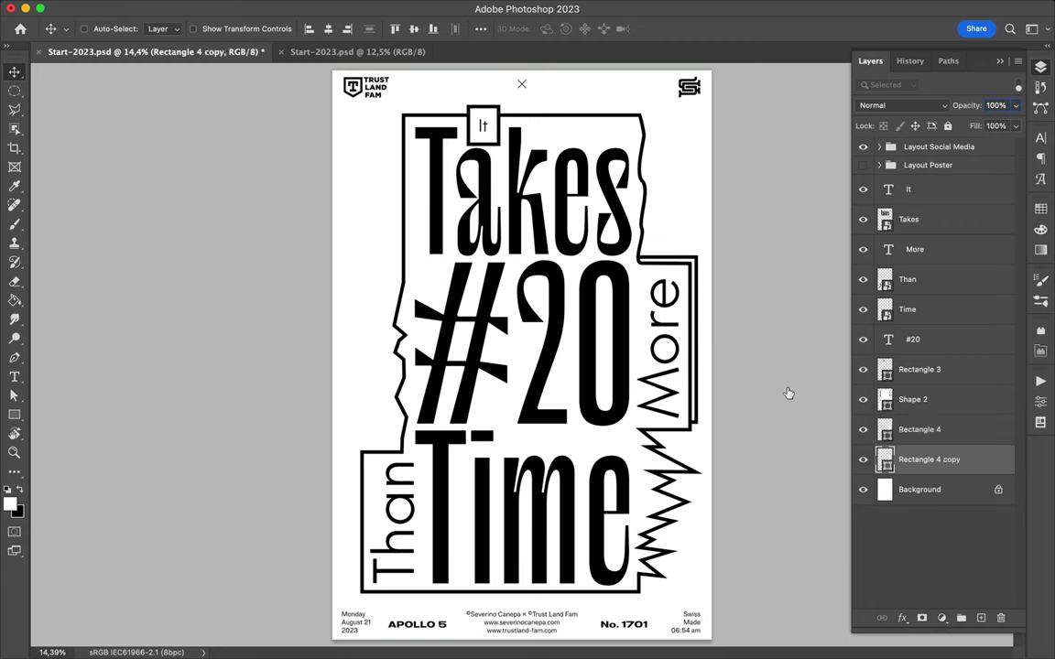
pyautogui.moveTo(694, 295); pyautogui.dragTo(700, 289)
# Draw a rectangle around Than with an offset copy, then select the More rectangle.
pyautogui.press('a')
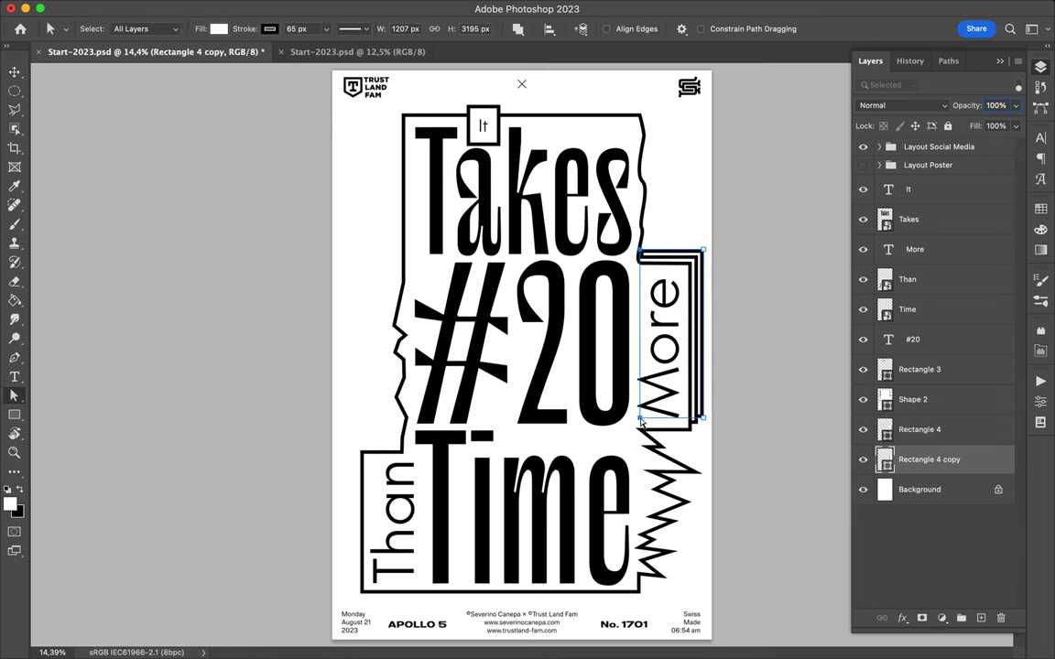
pyautogui.press('v')
pyautogui.press('u')
pyautogui.moveTo(404, 452); pyautogui.dragTo(357, 586)
pyautogui.click(13, 71)
pyautogui.moveTo(384, 476); pyautogui.dragTo(390, 500)
pyautogui.click(1041, 67)
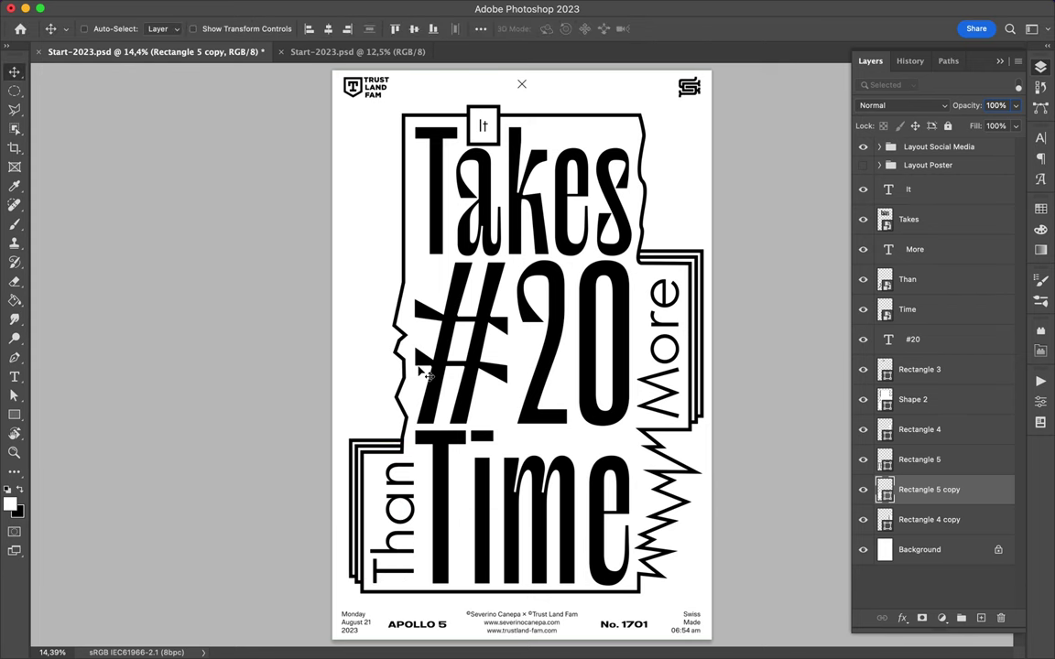
pyautogui.click(919, 429)
# Fill the selected rectangles behind More and Than green from Swatches and save.
pyautogui.keyDown('shift'); pyautogui.click(920, 460); pyautogui.keyUp('shift')
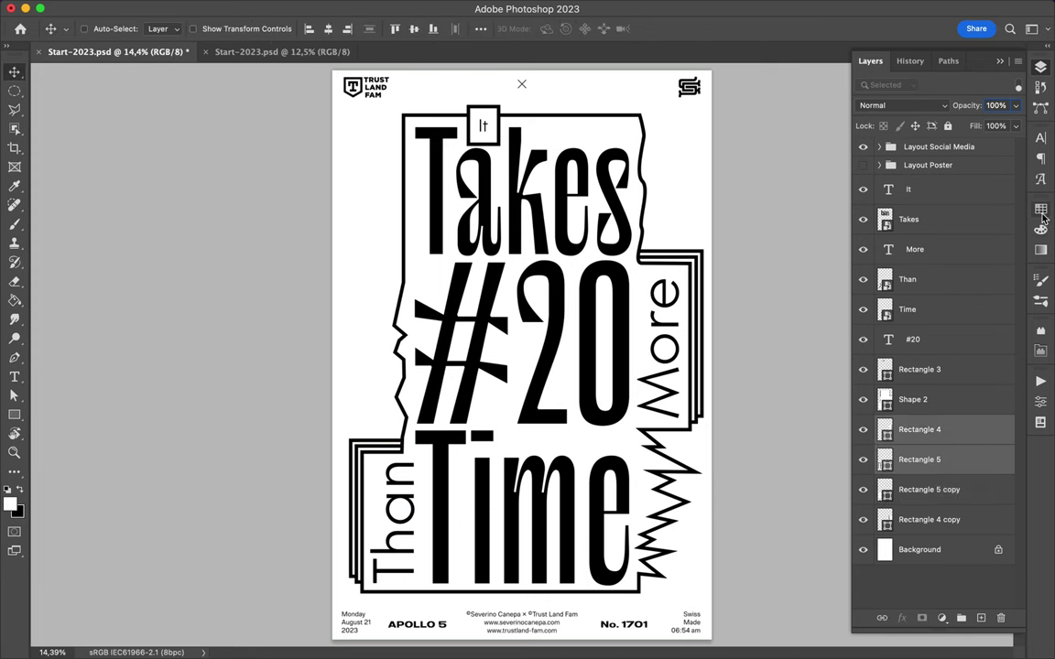
pyautogui.click(1041, 229)
pyautogui.click(867, 246)
pyautogui.click(906, 246)
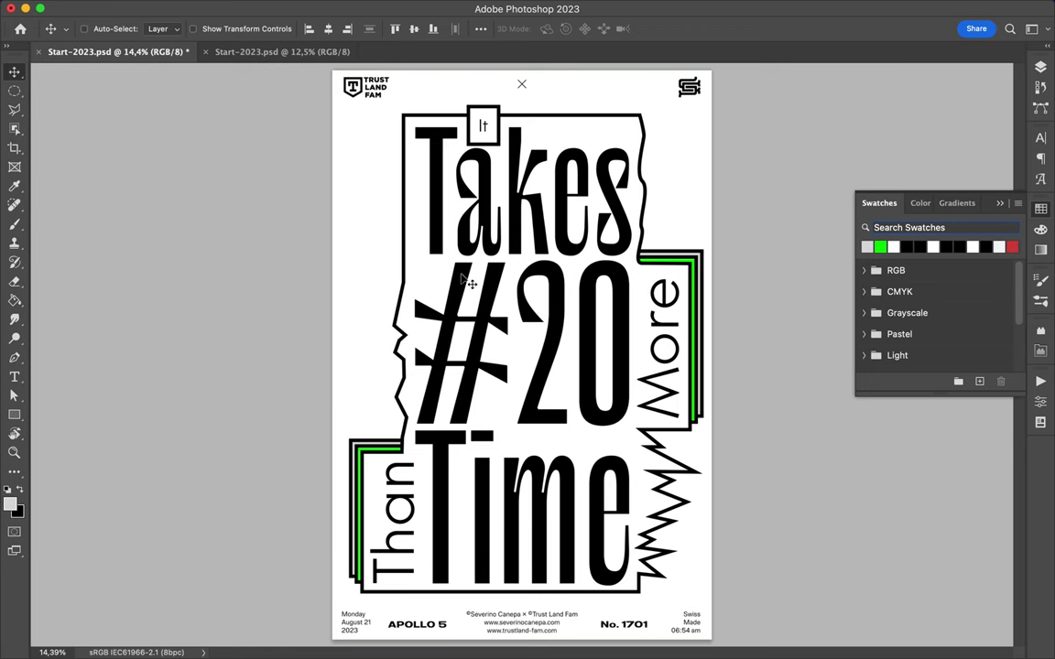
pyautogui.hotkey('ctrl', 's')
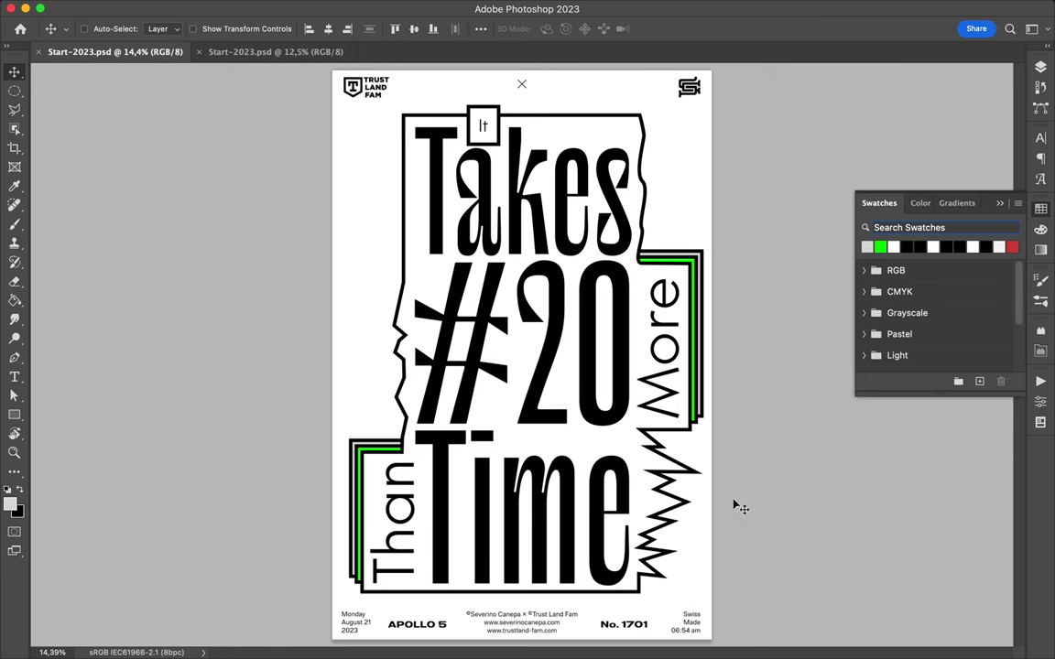
# Select the jagged outline layer and switch to the Add Anchor Point and Direct Selection tools.
pyautogui.click(1040, 68)
pyautogui.click(639, 131)
pyautogui.press('a')
pyautogui.press('p')
pyautogui.press('a')
pyautogui.click(15, 359)
pyautogui.click(95, 397)
pyautogui.press('a')
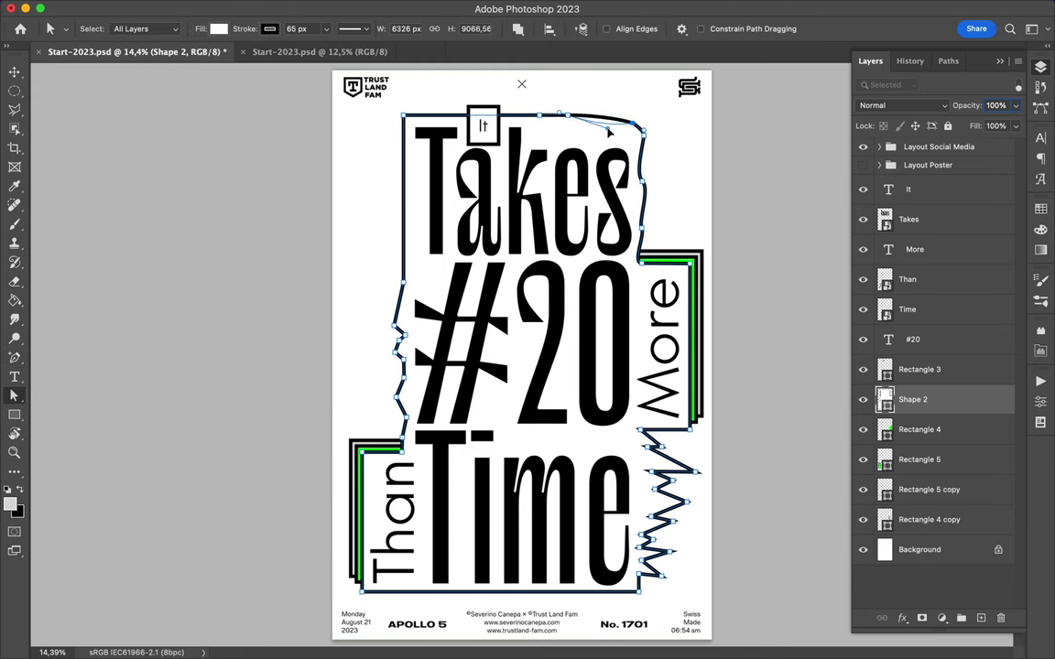
# Convert Shape 2's anchors between smooth and corner, then reselect the jagged outline.
pyautogui.click(15, 359)
pyautogui.click(101, 392)
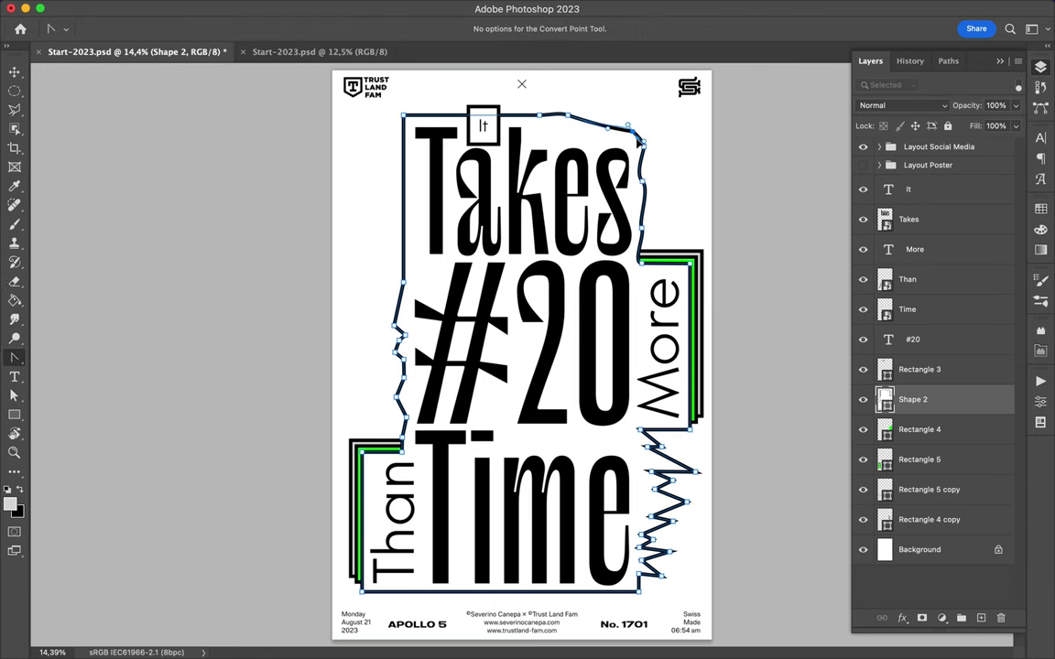
pyautogui.press('v')
pyautogui.press('a')
pyautogui.click(667, 174)
pyautogui.press('v')
pyautogui.click(913, 399)
# Make two offset duplicates of the jagged outline, stacking the newest below the other copy.
pyautogui.moveTo(913, 399); pyautogui.dragTo(916, 539)
pyautogui.moveTo(669, 464); pyautogui.dragTo(677, 472)
pyautogui.moveTo(663, 537); pyautogui.dragTo(660, 533)
pyautogui.moveTo(925, 549); pyautogui.dragTo(961, 573)
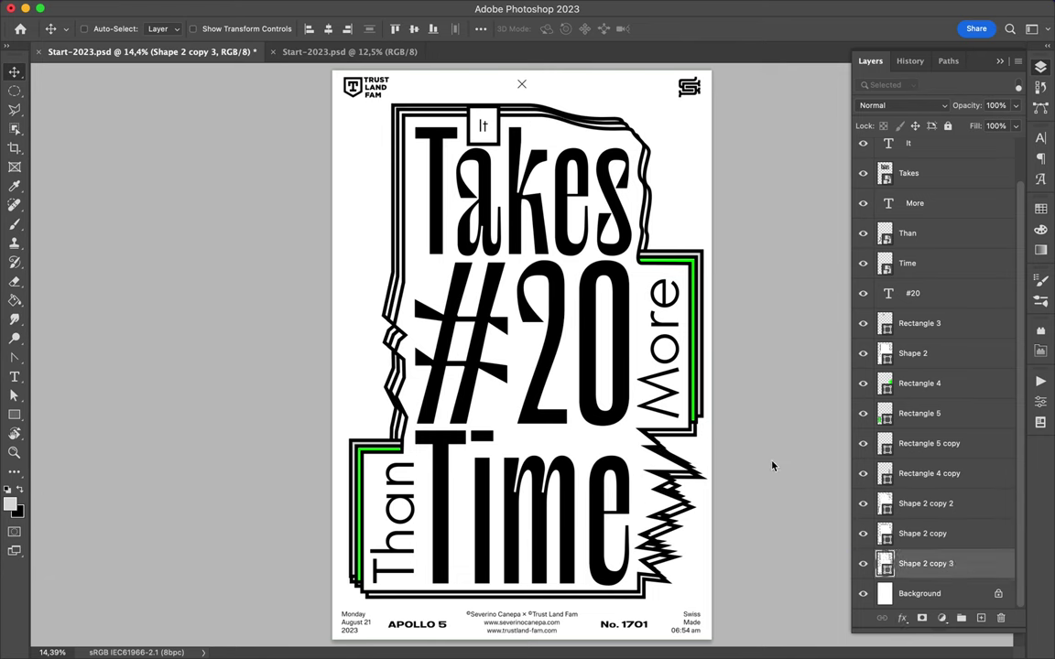
# Add offset copies of the Than rectangle behind the poster, then add an anchor to one.
pyautogui.click(1040, 208)
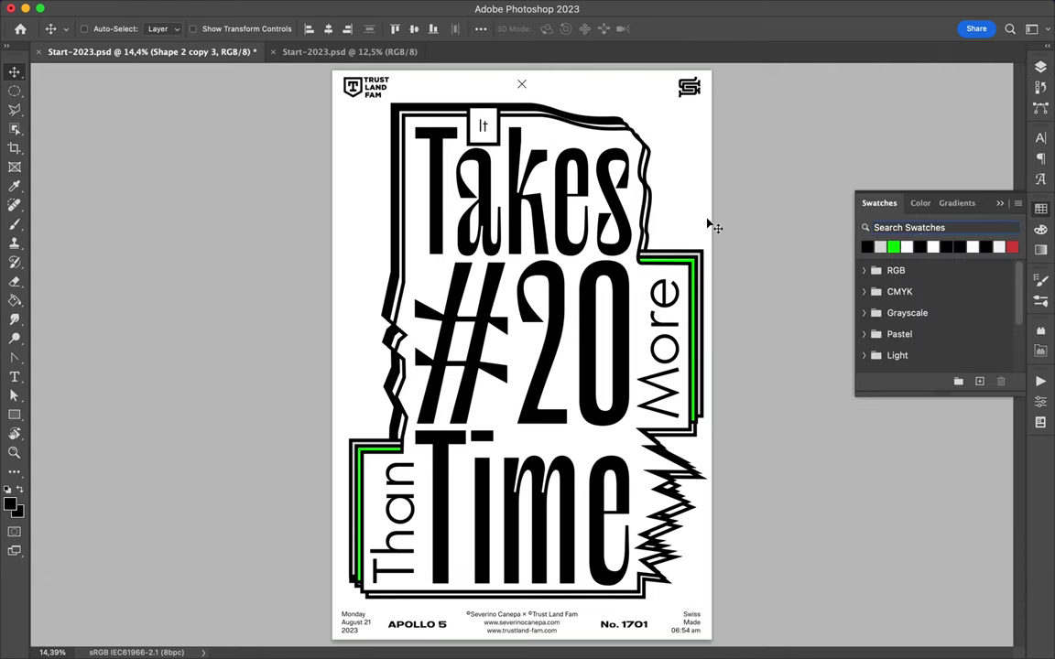
pyautogui.moveTo(394, 389); pyautogui.dragTo(389, 394)
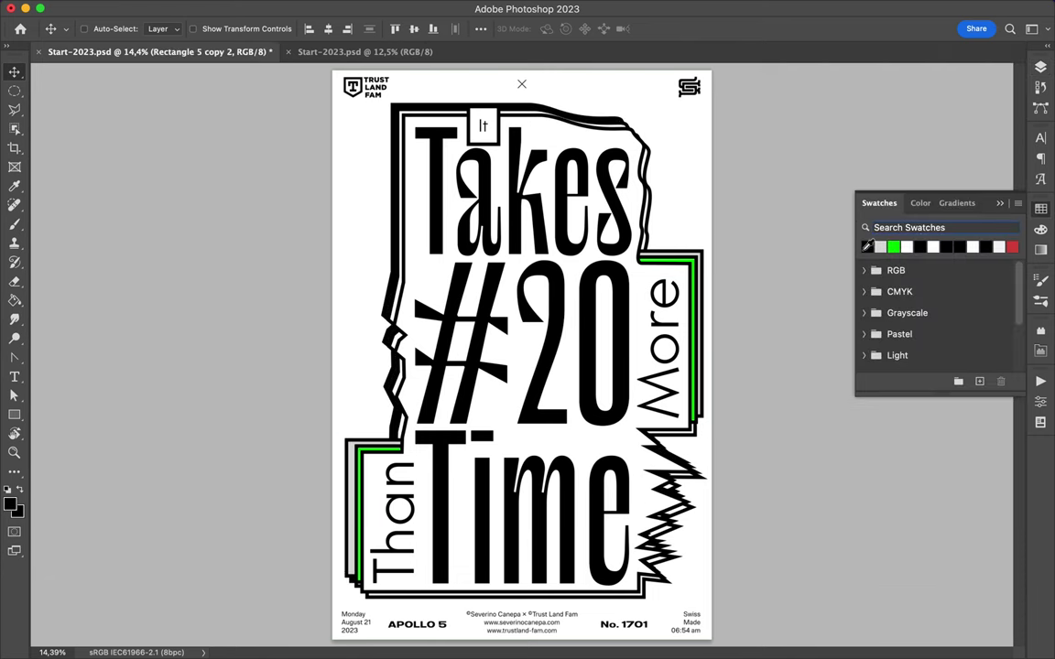
pyautogui.click(1041, 67)
pyautogui.moveTo(933, 444); pyautogui.dragTo(932, 572)
pyautogui.moveTo(370, 470); pyautogui.dragTo(373, 475)
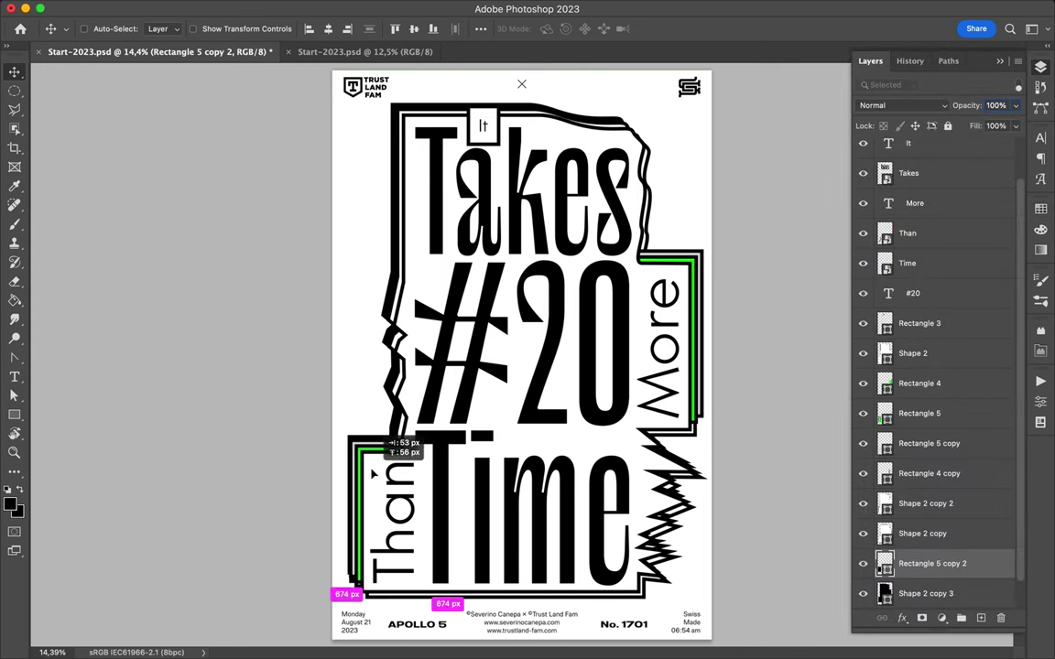
pyautogui.moveTo(696, 289); pyautogui.dragTo(677, 286)
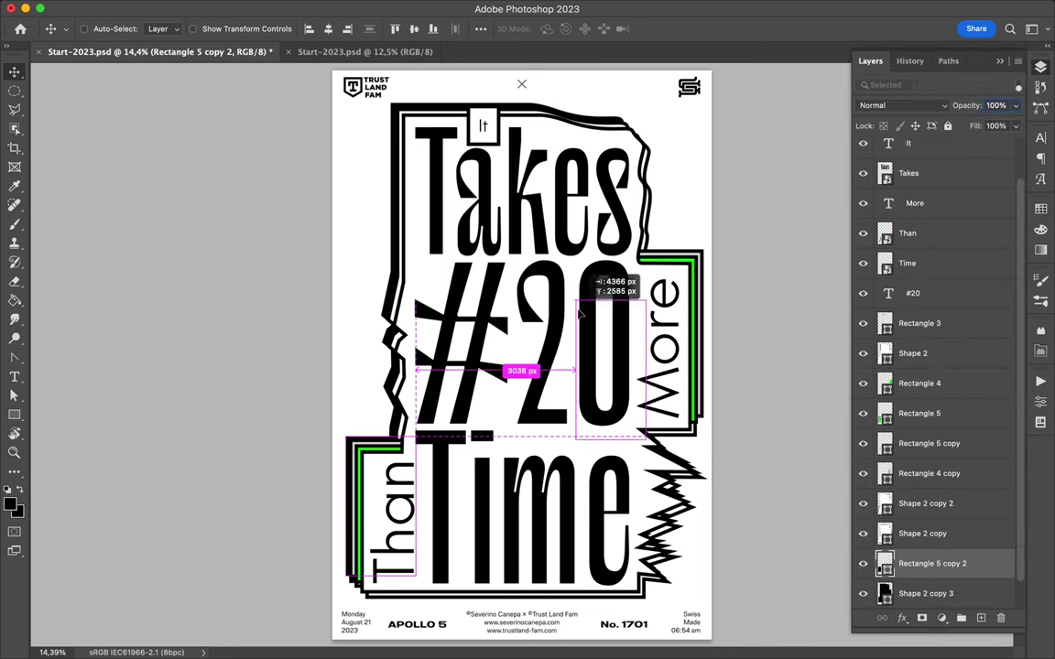
pyautogui.press('p')
pyautogui.click(656, 234)
# Draw a black filler piece filling the gap beside More.
pyautogui.click(635, 188)
pyautogui.click(638, 268)
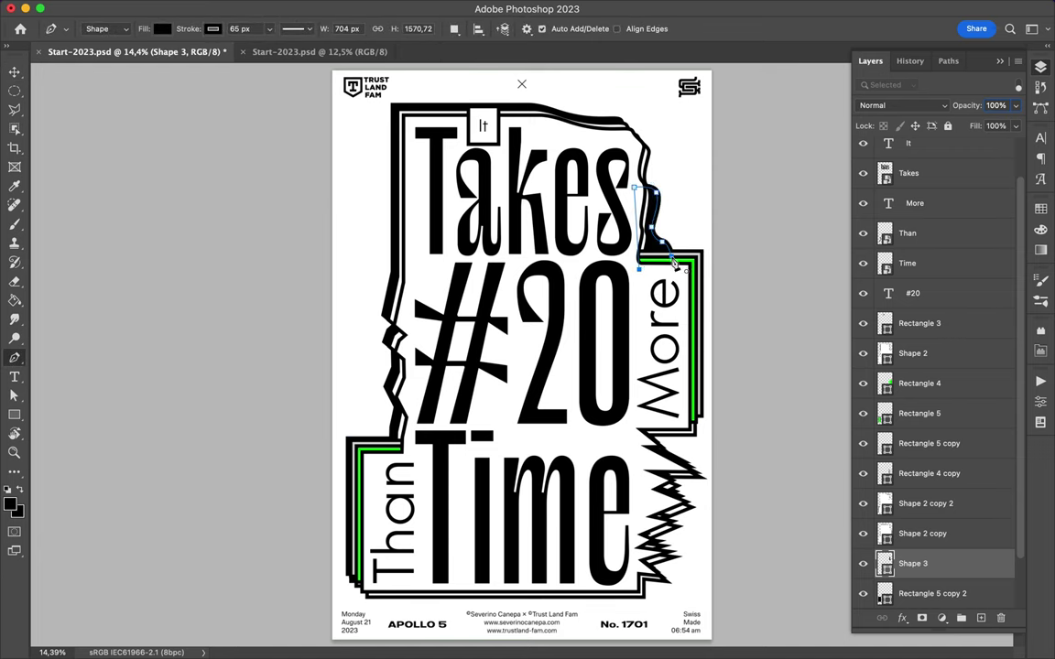
pyautogui.click(382, 413)
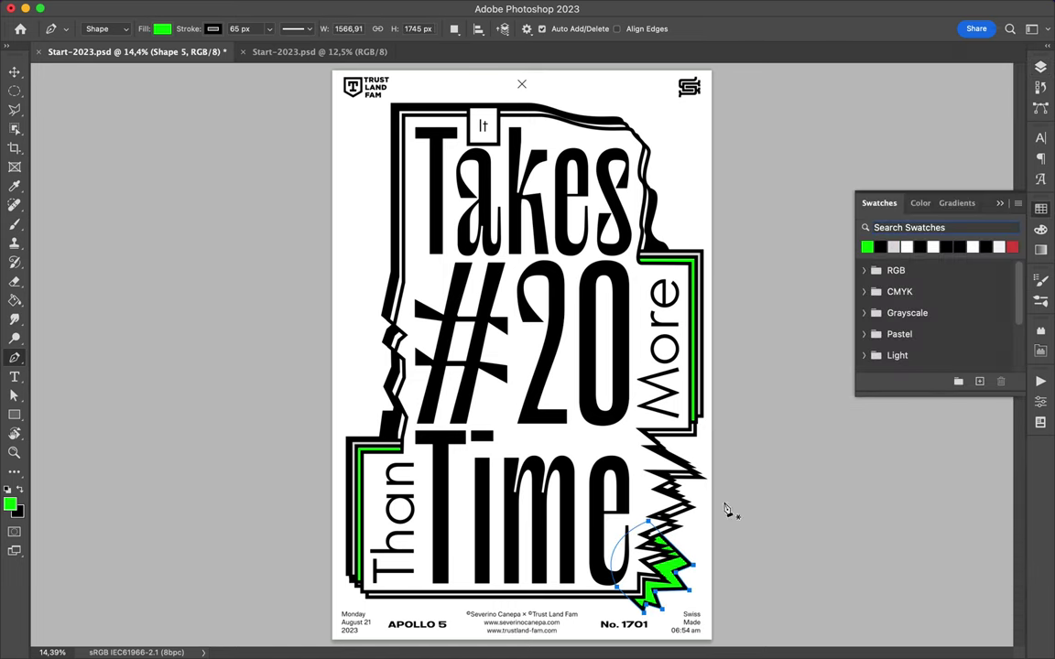
# Draw a green circle at the poster's left edge and duplicate it toward the top.
pyautogui.press('a')
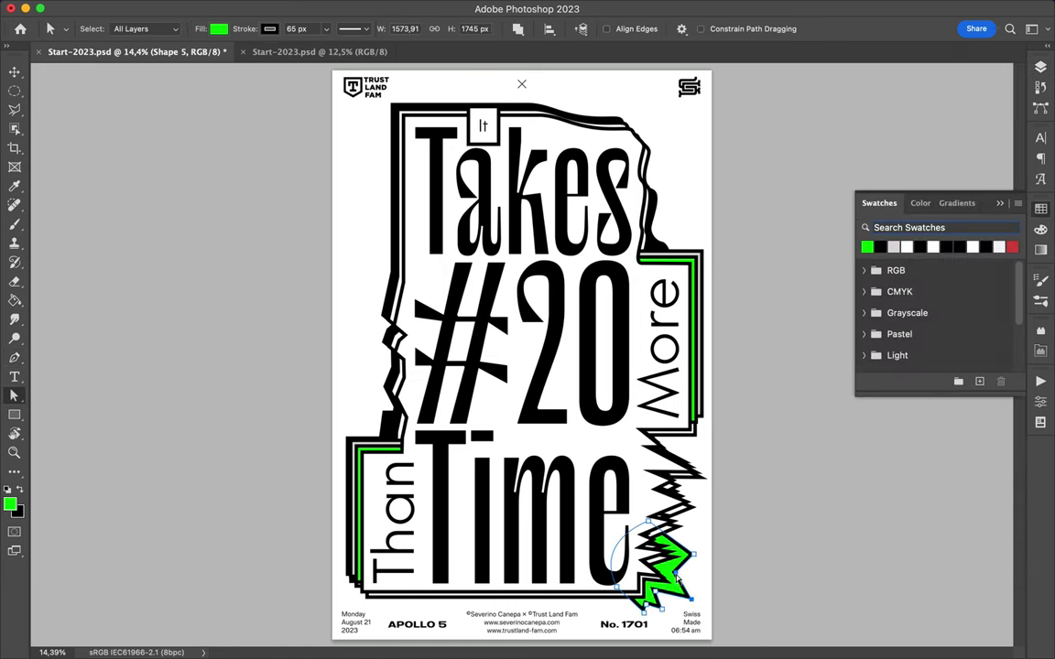
pyautogui.press('u')
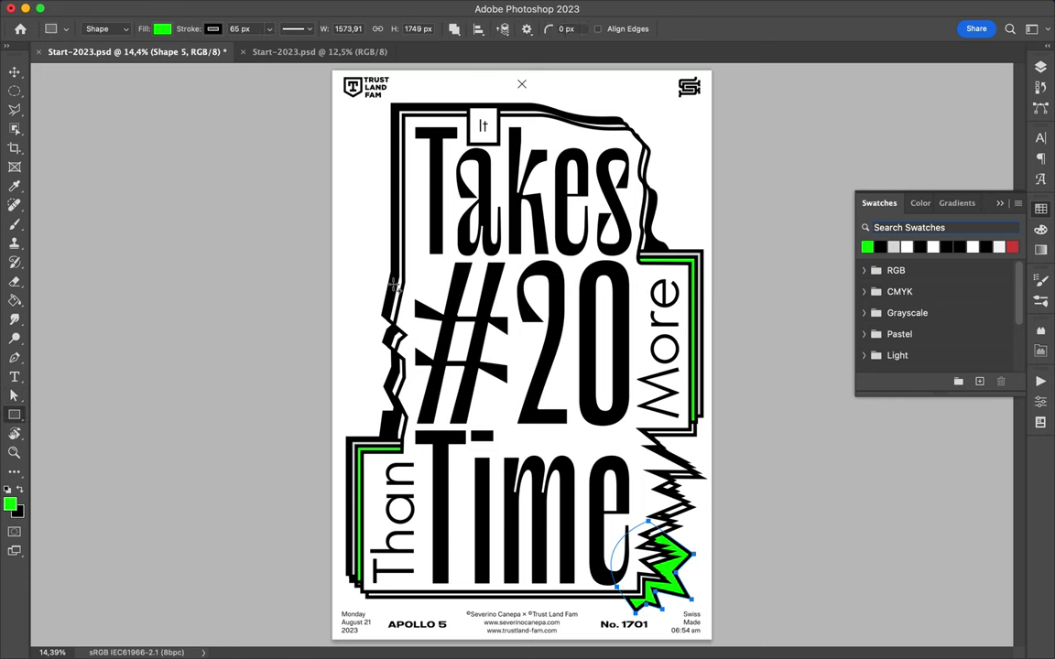
pyautogui.moveTo(381, 224)
pyautogui.mouseDown()
pyautogui.moveTo(430, 273)
pyautogui.moveTo(602, 128)
pyautogui.mouseUp()
pyautogui.press('v')
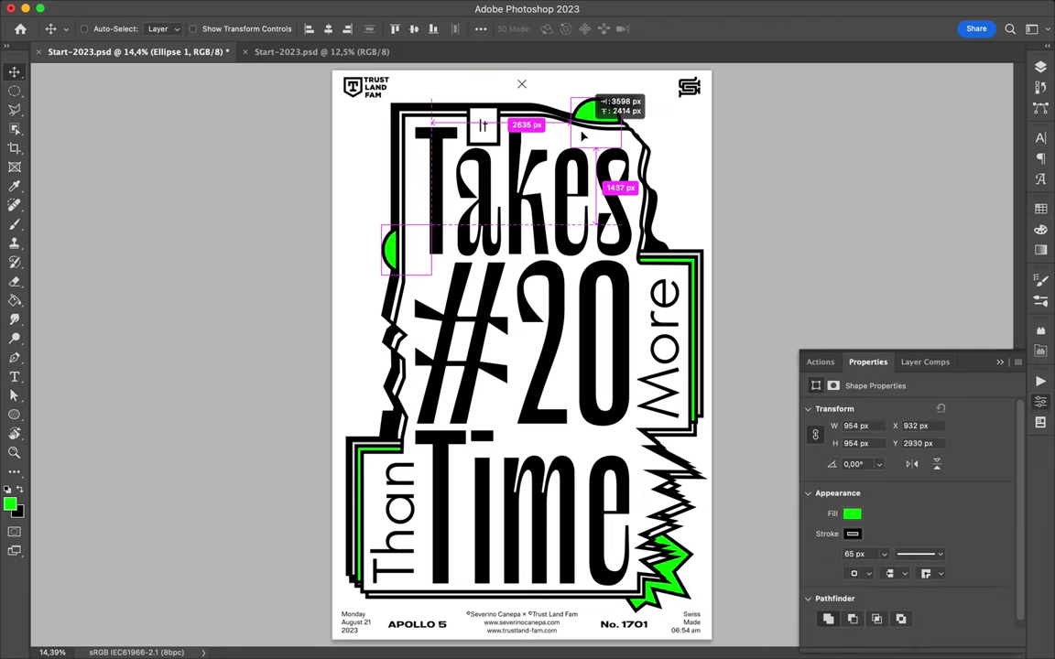
# Set new shapes to green fill with no stroke and draw a green capsule inside the 0 of #20.
pyautogui.press('p')
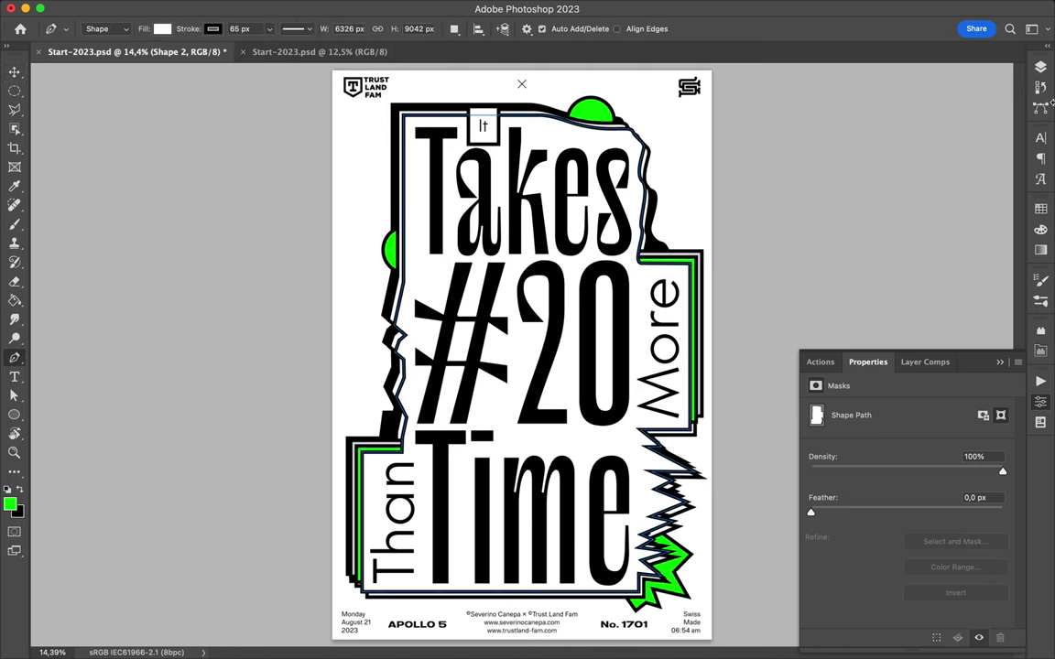
pyautogui.click(162, 29)
pyautogui.click(127, 57)
pyautogui.click(605, 272)
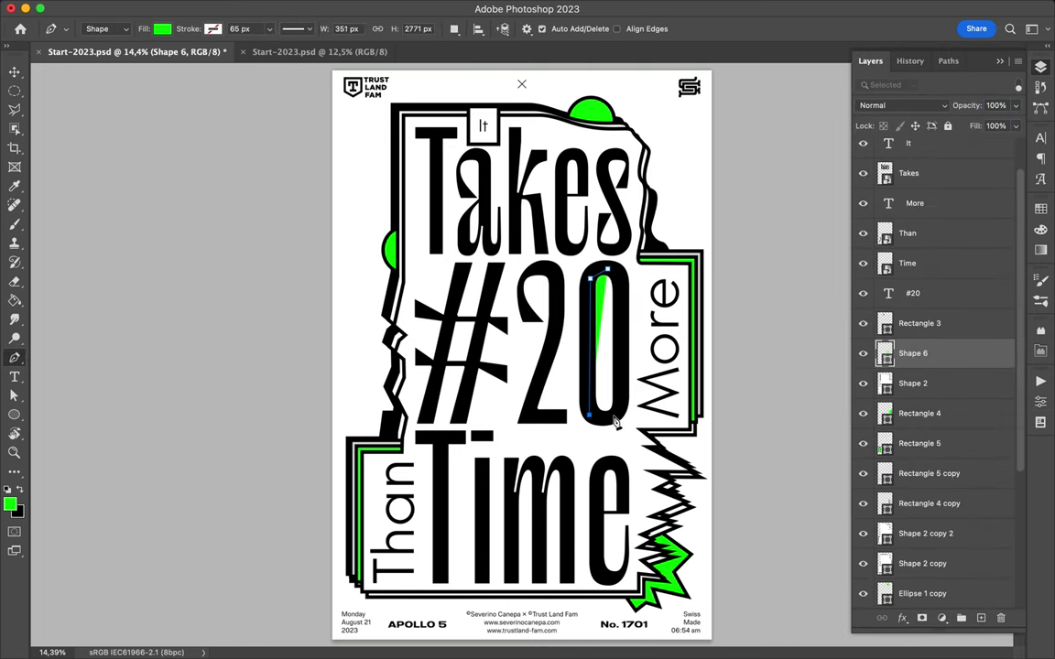
pyautogui.moveTo(604, 412); pyautogui.dragTo(586, 412)
pyautogui.click(604, 272)
# Fill the counters of the e and the a in Takes with green shapes.
pyautogui.click(572, 143)
pyautogui.click(561, 154)
pyautogui.click(562, 187)
pyautogui.scroll(5, 568, 189)
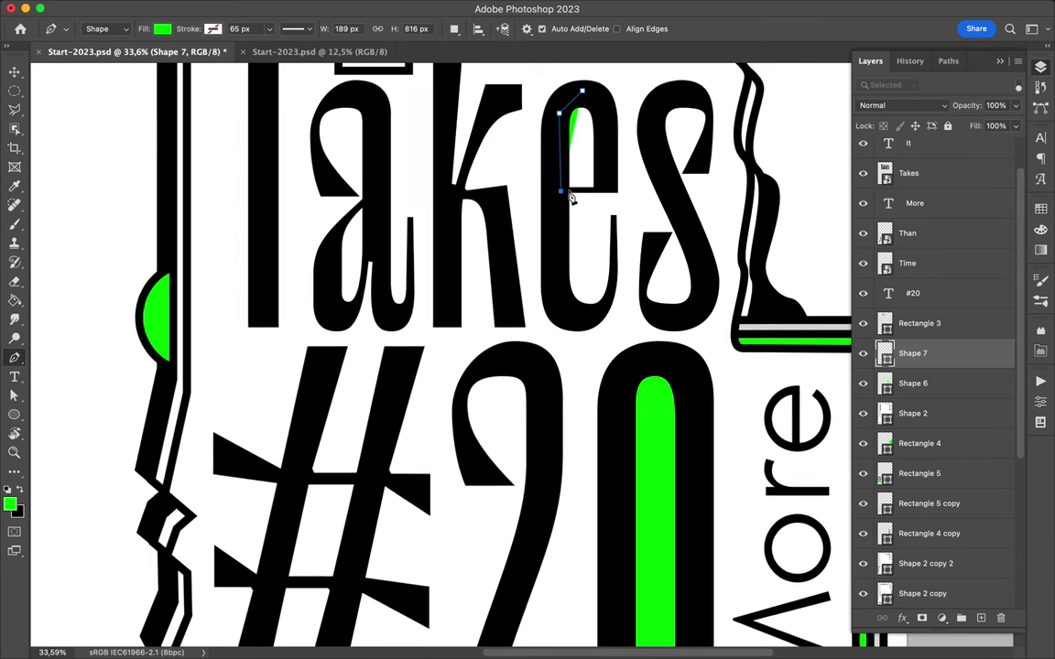
pyautogui.click(600, 191)
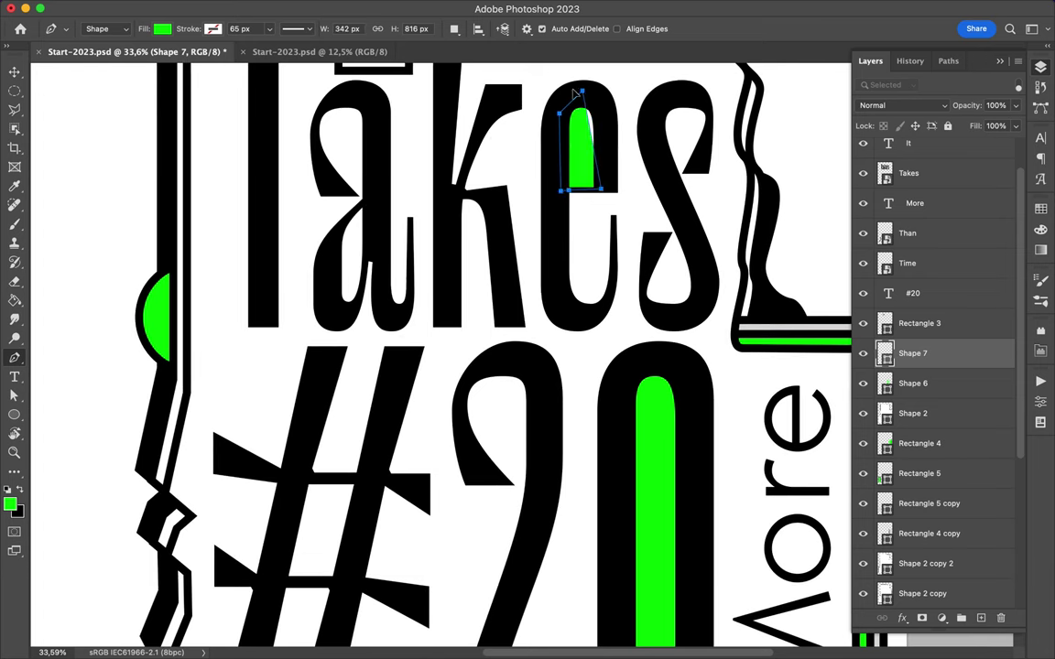
pyautogui.click(366, 202)
pyautogui.moveTo(338, 233); pyautogui.dragTo(337, 254)
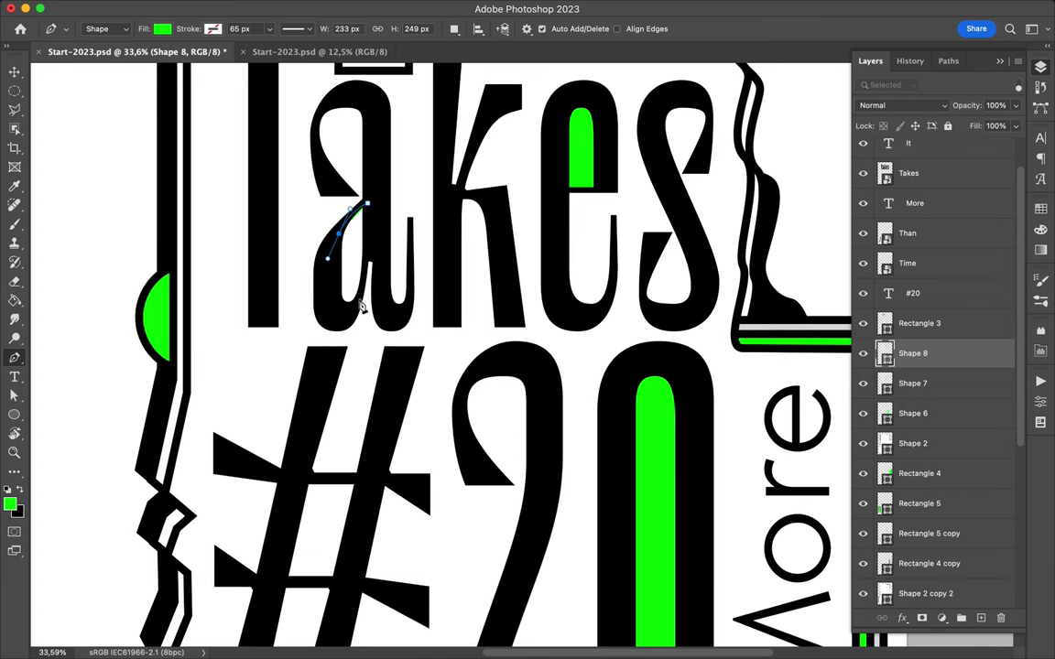
pyautogui.click(367, 202)
# Fill the o of More with a green shape and show only its layer in the list.
pyautogui.scroll(-10, 405, 336)
pyautogui.hscroll(4, 513, 265)
pyautogui.click(680, 182)
pyautogui.click(678, 142)
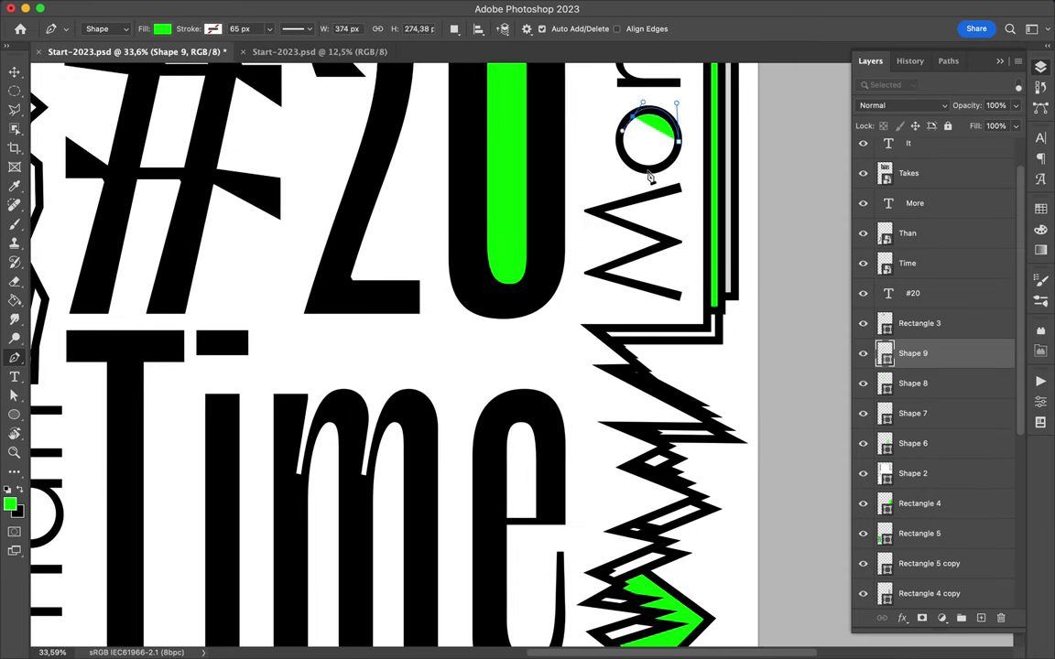
pyautogui.click(683, 183)
pyautogui.press('a')
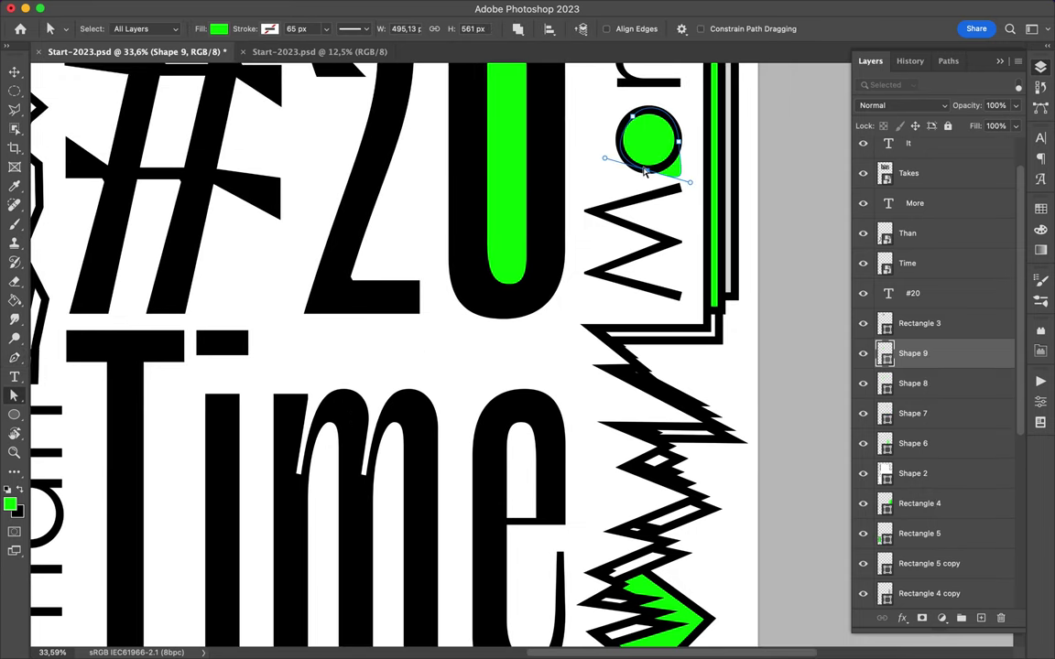
pyautogui.doubleClick(646, 173)
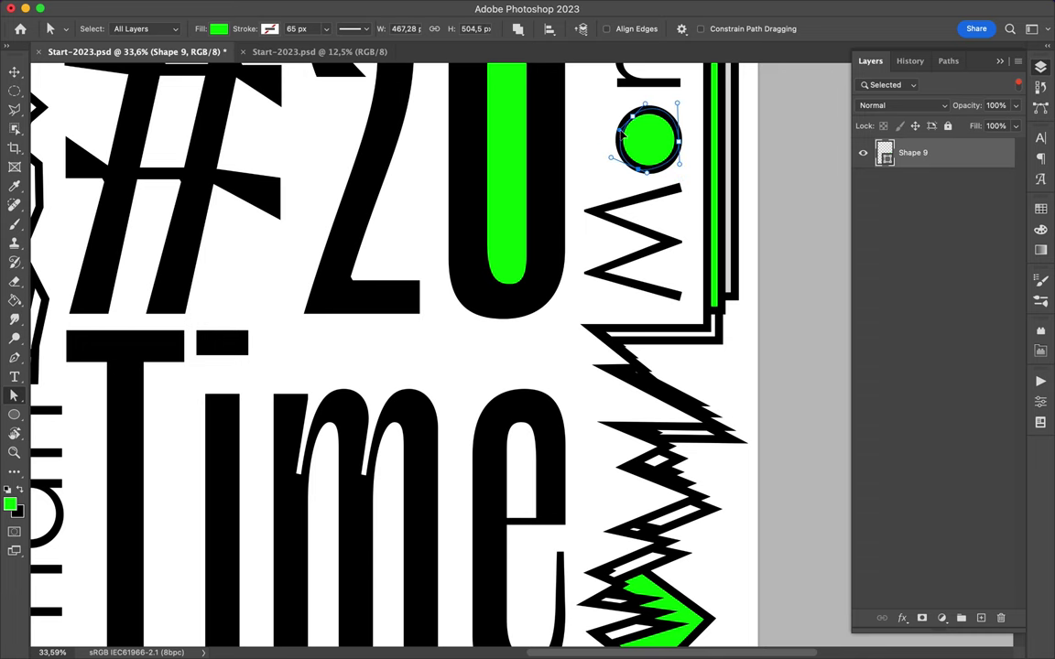
# Fill the counters of the e in Time and the a in Than with green.
pyautogui.scroll(-5, 594, 265)
pyautogui.hscroll(-3, 594, 265)
pyautogui.press('p')
pyautogui.click(560, 419)
pyautogui.click(606, 420)
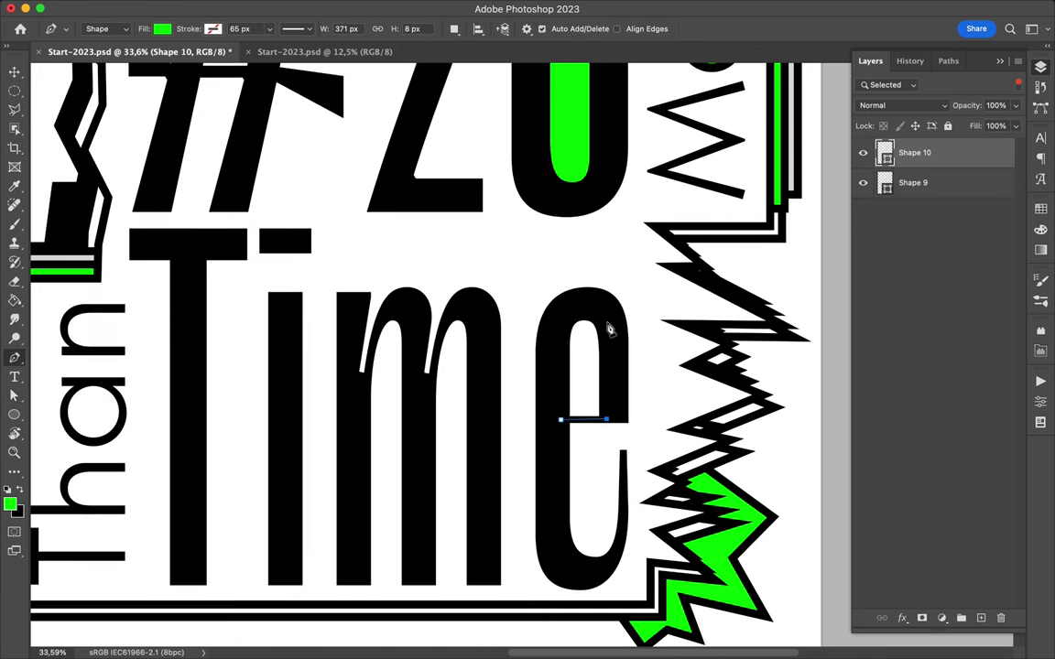
pyautogui.click(561, 422)
pyautogui.hscroll(-5, 459, 419)
pyautogui.click(207, 381)
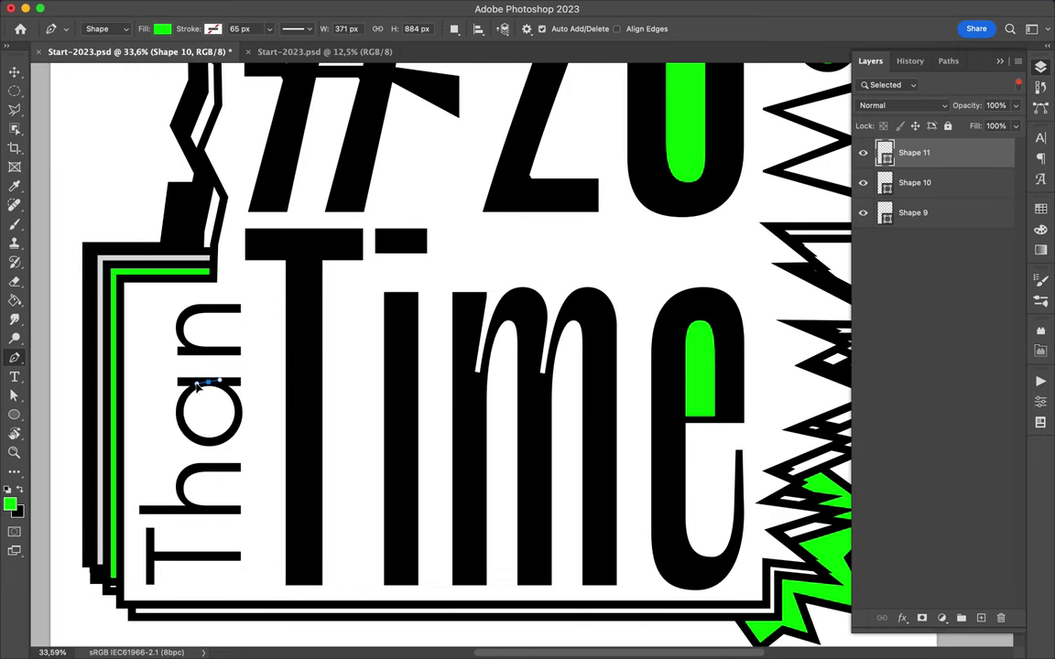
pyautogui.click(243, 433)
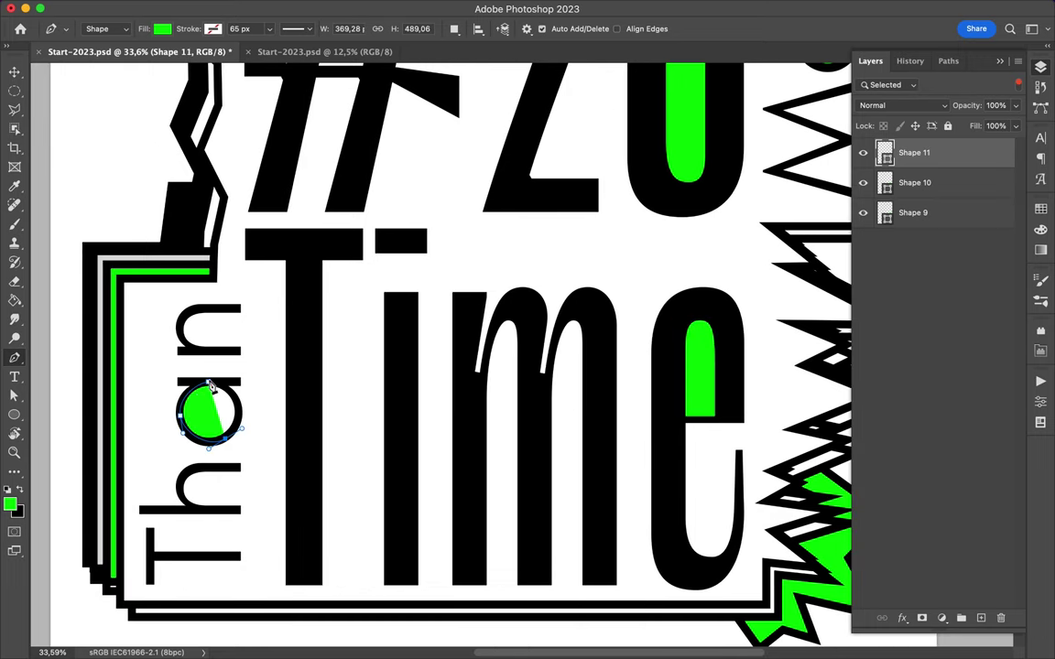
pyautogui.scroll(-10, 320, 380)
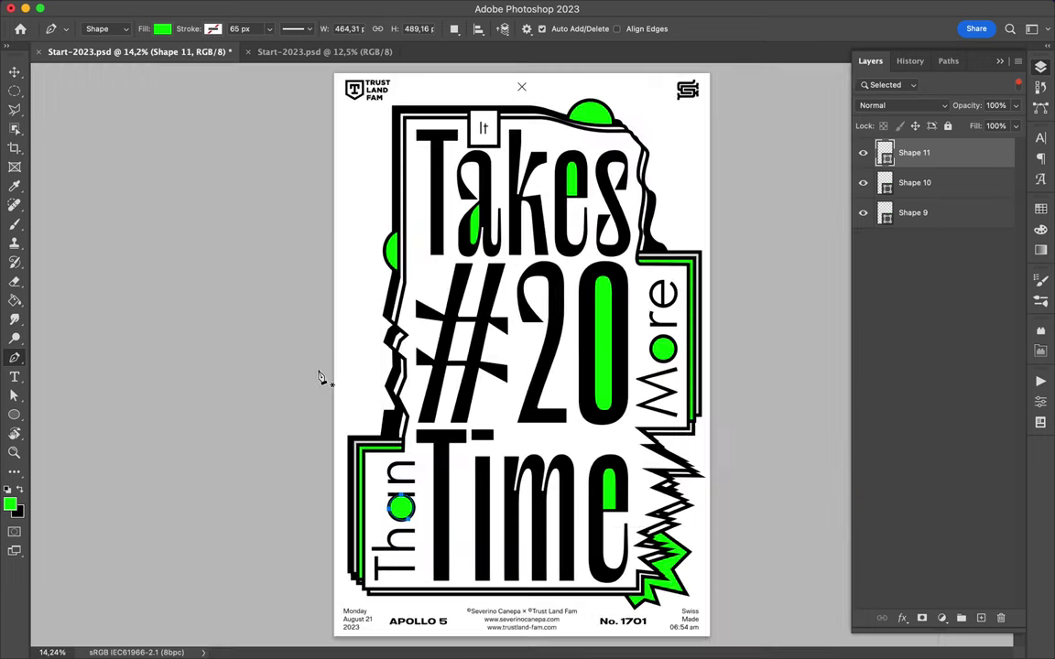
# Fill the # centre with green and add green strips along the # and beside the T of Takes.
pyautogui.click(448, 320)
pyautogui.click(481, 320)
pyautogui.click(454, 326)
pyautogui.click(423, 413)
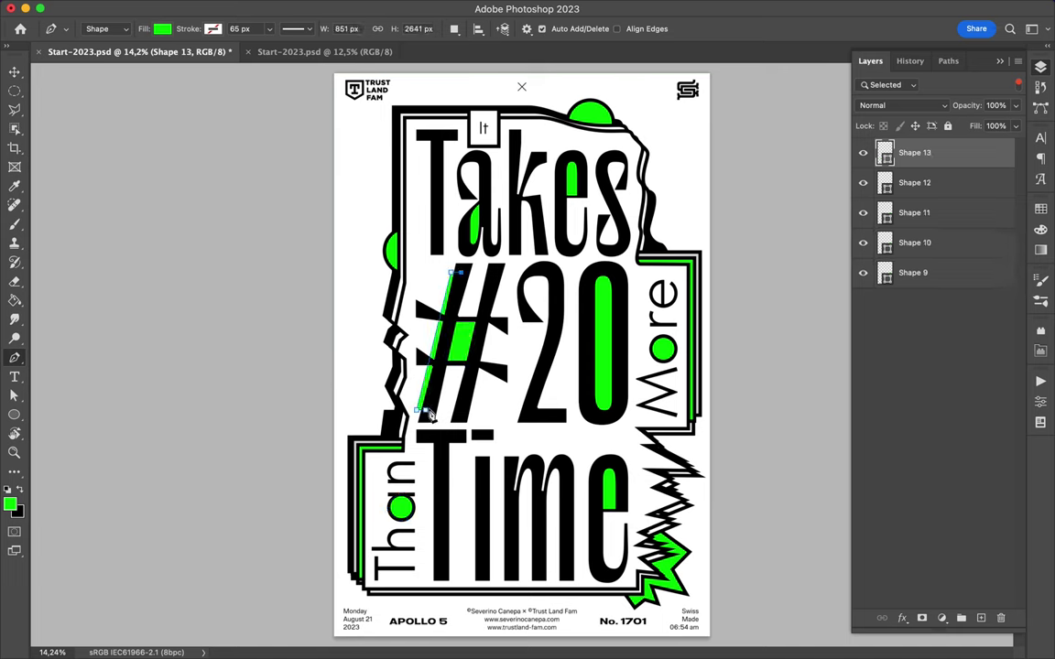
pyautogui.click(426, 137)
pyautogui.click(426, 248)
pyautogui.click(432, 142)
pyautogui.click(602, 223)
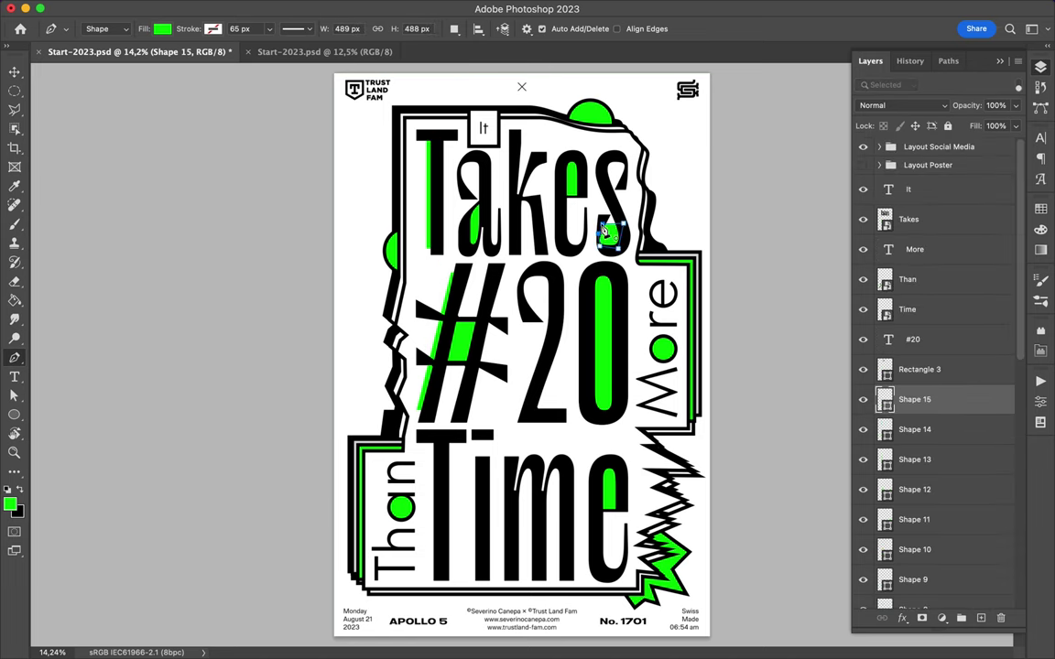
# Fill the arches of the m in Time with green and select the background shape layer.
pyautogui.click(516, 510)
pyautogui.scroll(2, 515, 506)
pyautogui.scroll(2, 516, 507)
pyautogui.moveTo(552, 515); pyautogui.dragTo(580, 469)
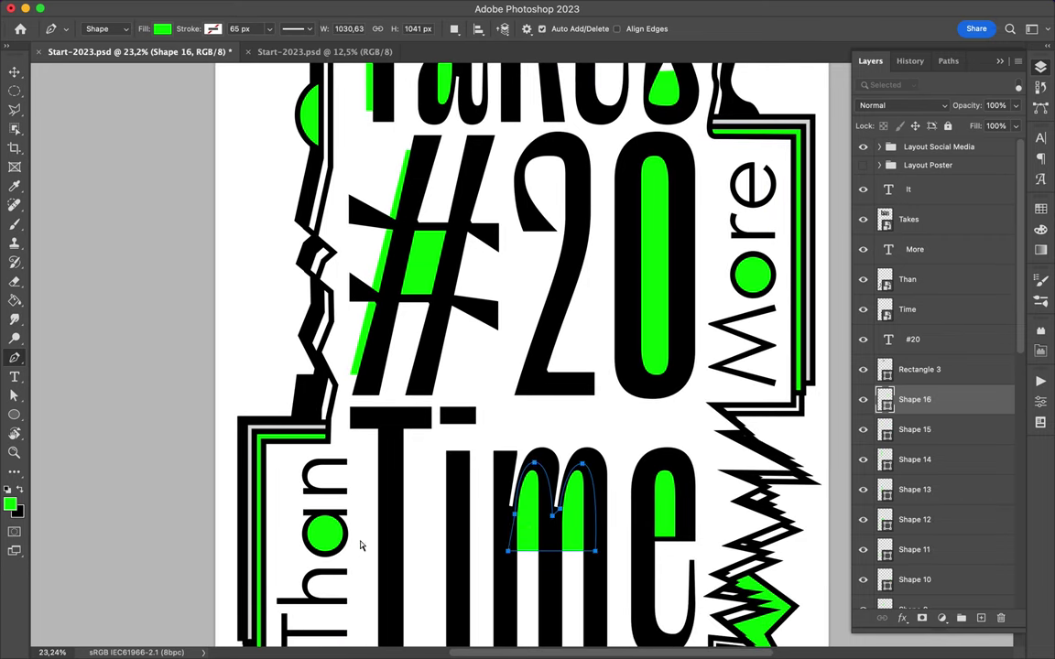
pyautogui.scroll(-3, 363, 548)
pyautogui.click(13, 414)
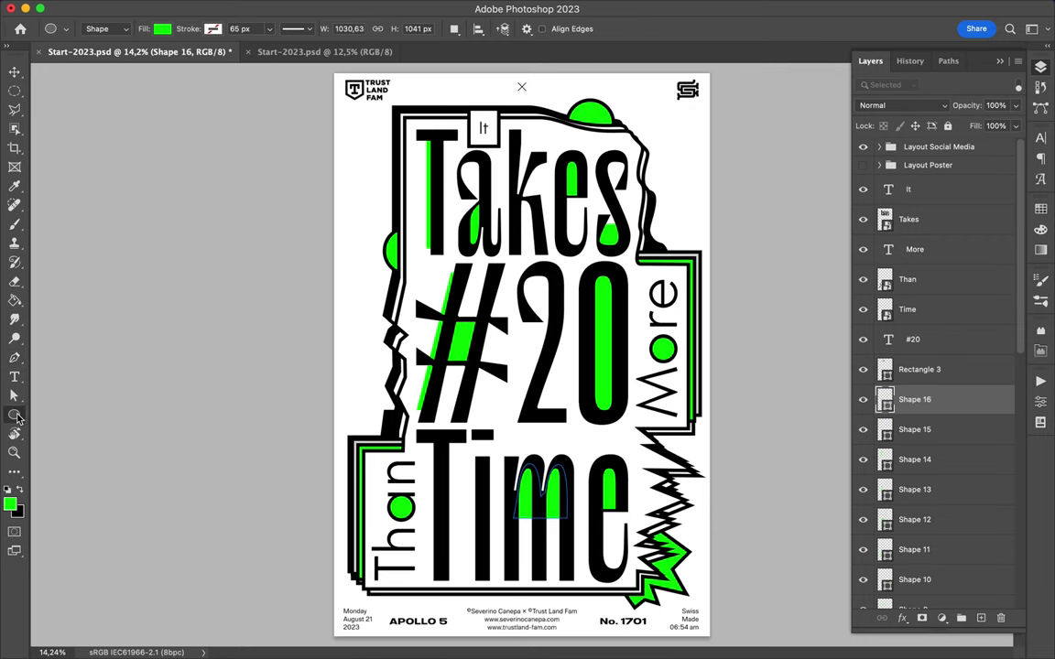
pyautogui.keyDown('ctrl'); pyautogui.click(407, 158); pyautogui.keyUp('ctrl')
# Draw a white outlined rectangle beside Takes and send a copy behind More.
pyautogui.moveTo(390, 108)
pyautogui.mouseDown()
pyautogui.moveTo(346, 177)
pyautogui.moveTo(409, 207)
pyautogui.moveTo(399, 196)
pyautogui.moveTo(678, 240)
pyautogui.mouseUp()
pyautogui.press('v')
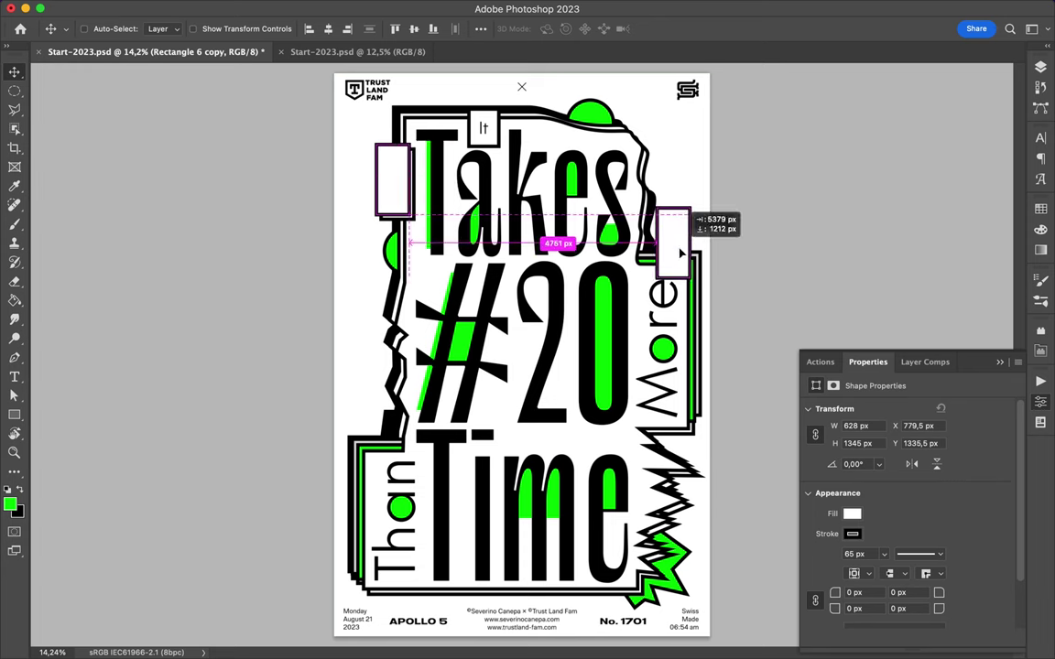
pyautogui.click(1040, 67)
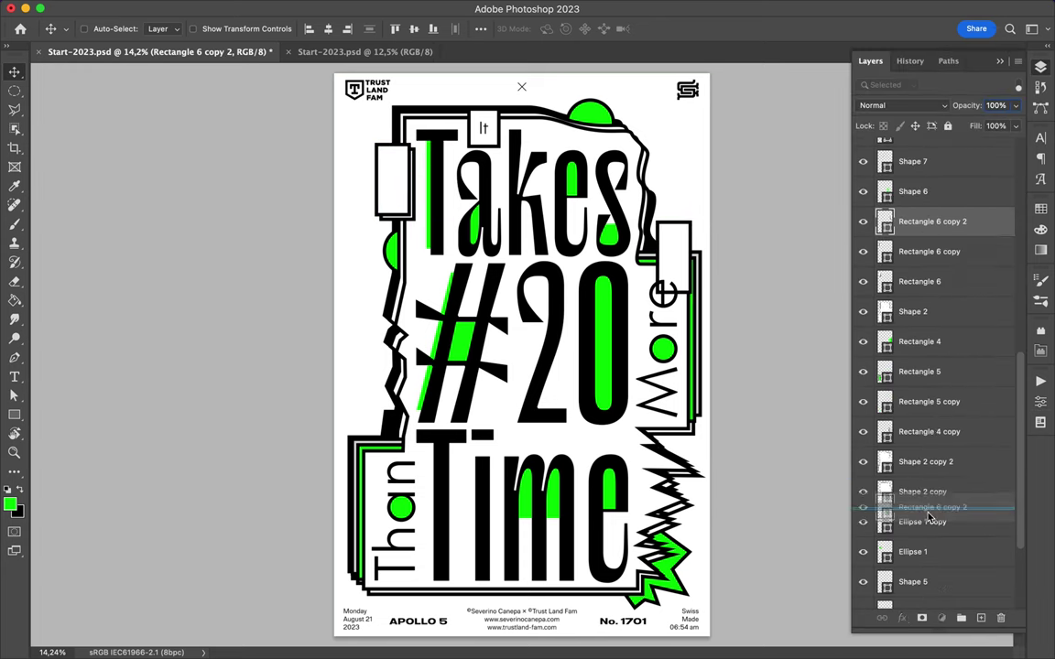
pyautogui.moveTo(940, 346); pyautogui.dragTo(934, 491)
# Add another rectangle copy near Than, move it down the layer stack, and save.
pyautogui.keyDown('ctrl'); pyautogui.click(394, 183); pyautogui.keyUp('ctrl')
pyautogui.moveTo(394, 183); pyautogui.dragTo(374, 455)
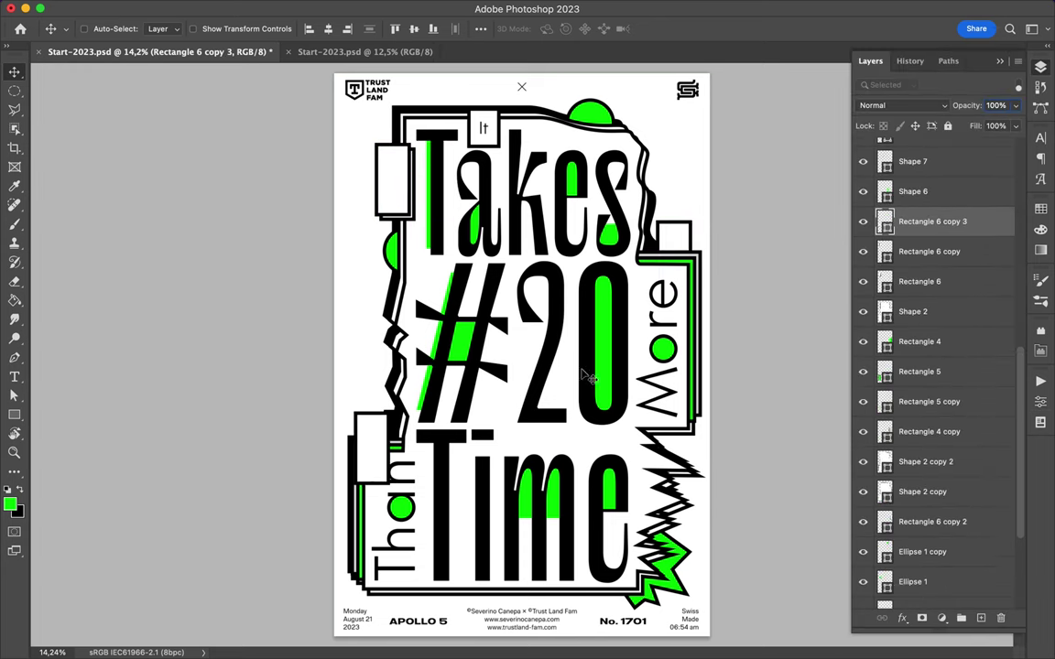
pyautogui.moveTo(934, 413); pyautogui.dragTo(933, 549)
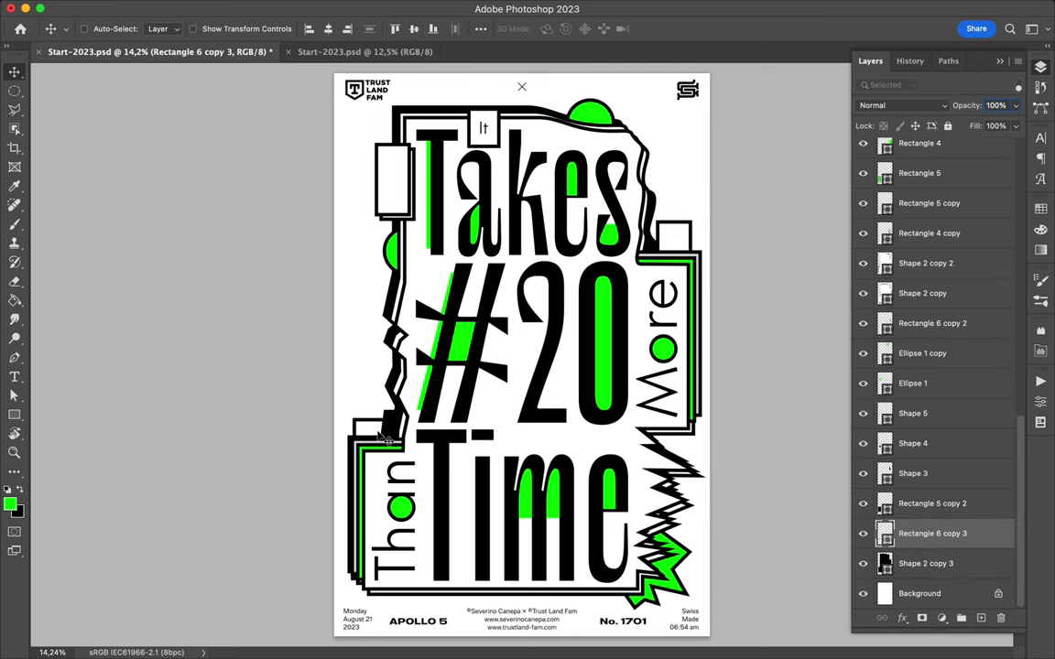
pyautogui.hotkey('ctrl', 's')
# Draw a green background shape along the poster's left edge.
pyautogui.press('p')
pyautogui.click(388, 456)
pyautogui.click(366, 401)
pyautogui.click(366, 366)
pyautogui.click(366, 297)
pyautogui.click(400, 246)
pyautogui.click(388, 456)
# Draw a green background shape at the top right.
pyautogui.click(605, 116)
pyautogui.click(673, 142)
pyautogui.click(661, 169)
pyautogui.click(665, 193)
pyautogui.click(675, 257)
# Draw a green strip along the bottom edge and pick its colour from the swatches.
pyautogui.click(604, 116)
pyautogui.click(382, 580)
pyautogui.click(382, 602)
pyautogui.click(590, 603)
pyautogui.click(591, 565)
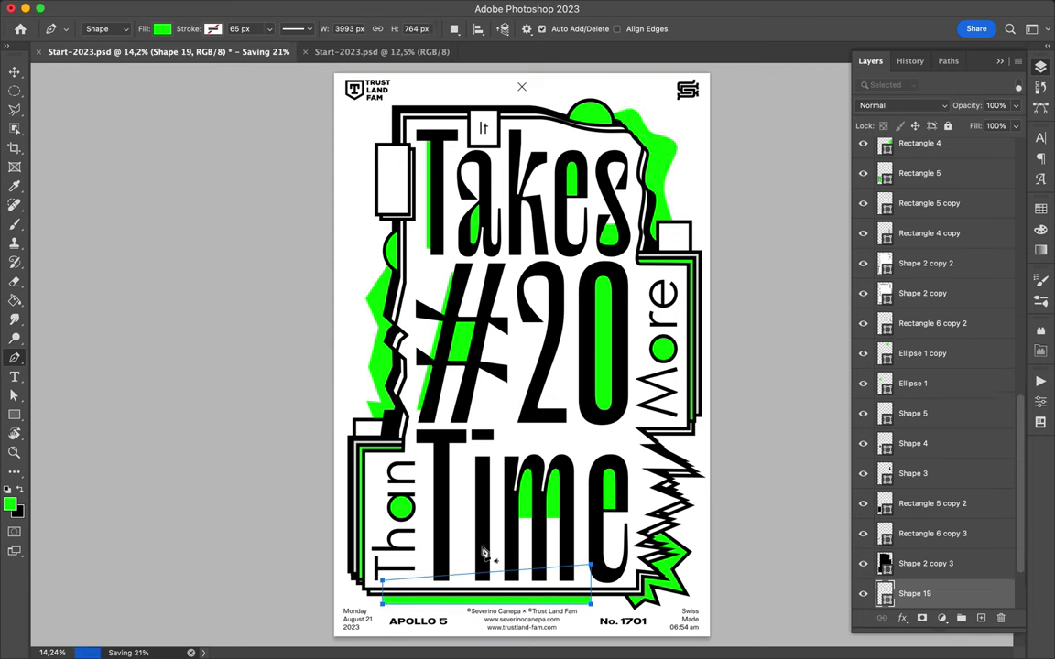
pyautogui.click(1041, 211)
pyautogui.press('v')
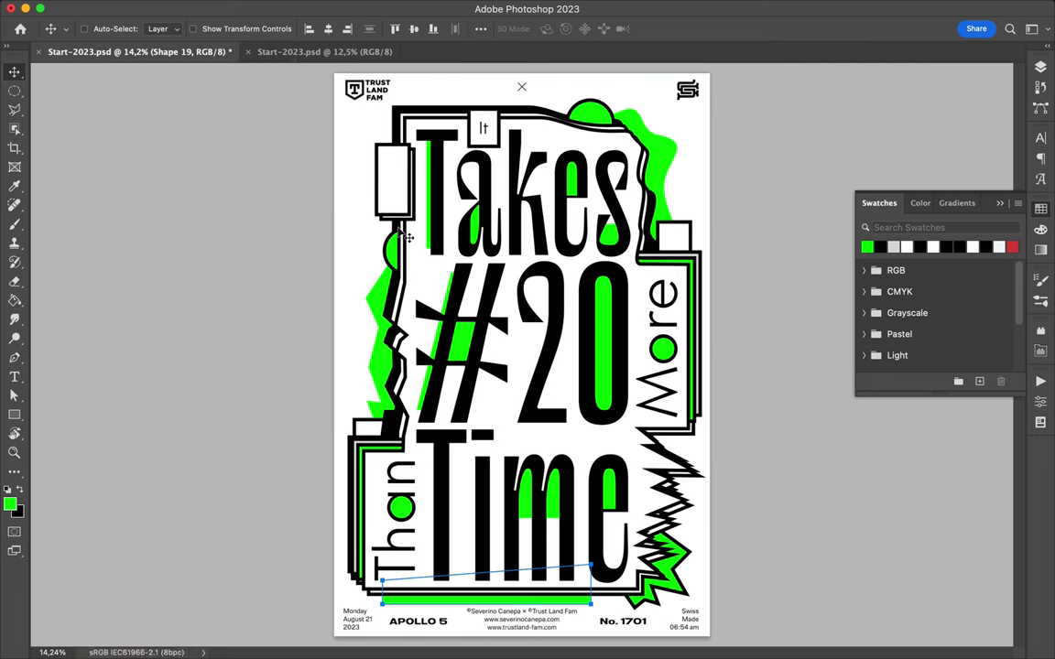
pyautogui.press('p')
# Draw a light grey zigzag shape with spikes climbing the left edge.
pyautogui.click(395, 220)
pyautogui.click(361, 235)
pyautogui.click(357, 206)
pyautogui.click(348, 178)
pyautogui.click(353, 149)
pyautogui.click(361, 115)
pyautogui.click(401, 224)
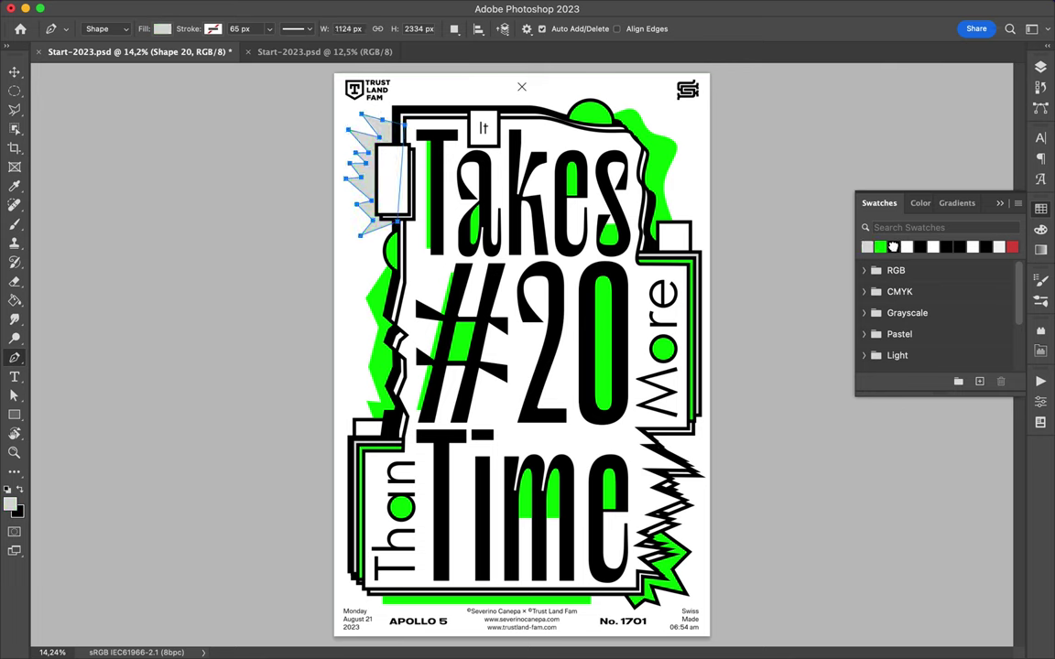
# Add grey shapes along the top edge and behind More, widening the one beside More.
pyautogui.click(506, 98)
pyautogui.click(505, 107)
pyautogui.click(401, 107)
pyautogui.click(626, 407)
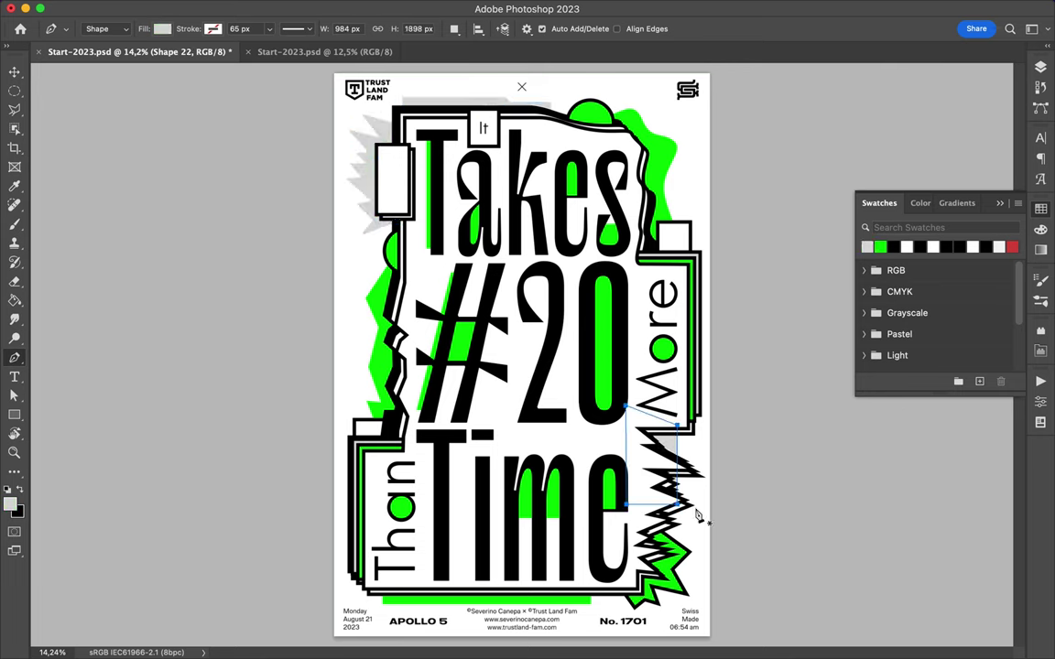
pyautogui.press('a')
pyautogui.moveTo(679, 430); pyautogui.dragTo(683, 431)
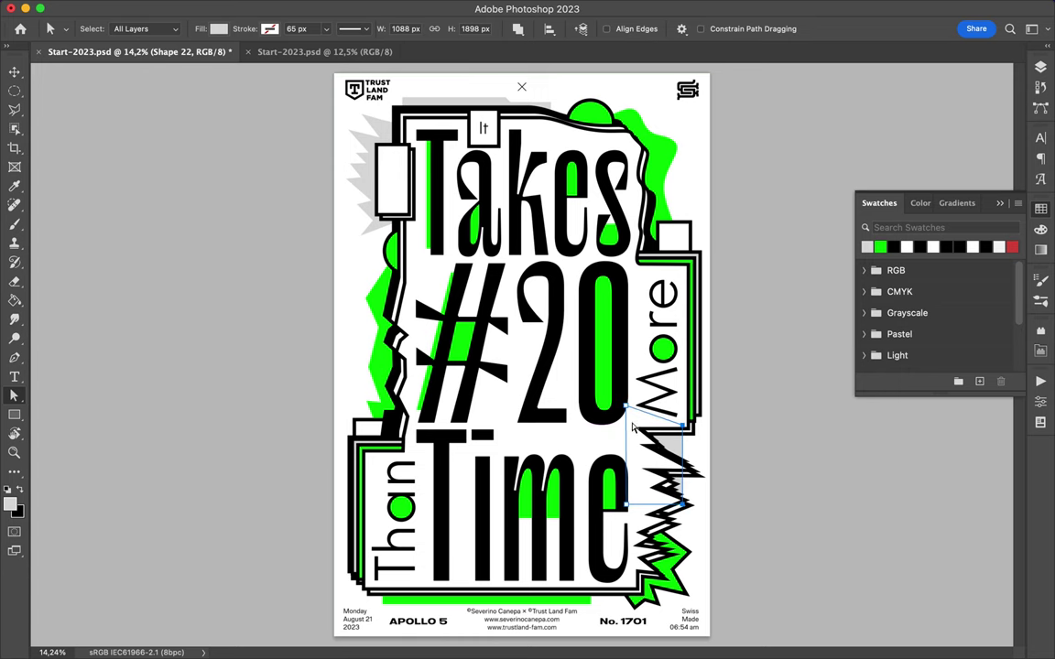
# Draw a white outlined bar below #20.
pyautogui.press('v')
pyautogui.press('u')
pyautogui.moveTo(502, 432); pyautogui.dragTo(626, 446)
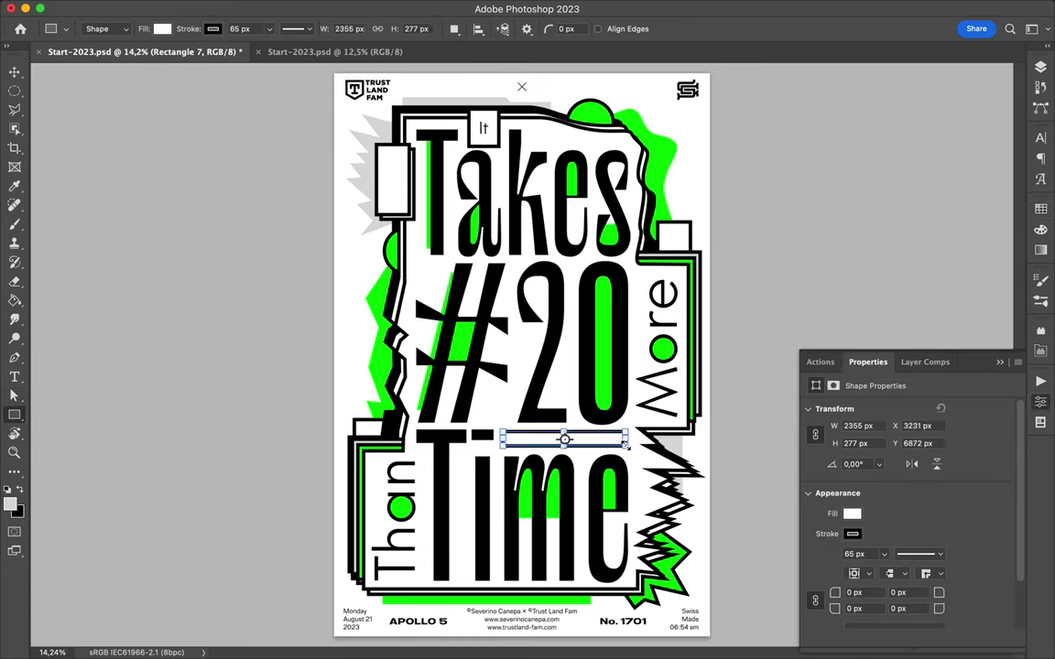
# Draw a small white square below the #, add offset copies, and select all three square layers.
pyautogui.press('v')
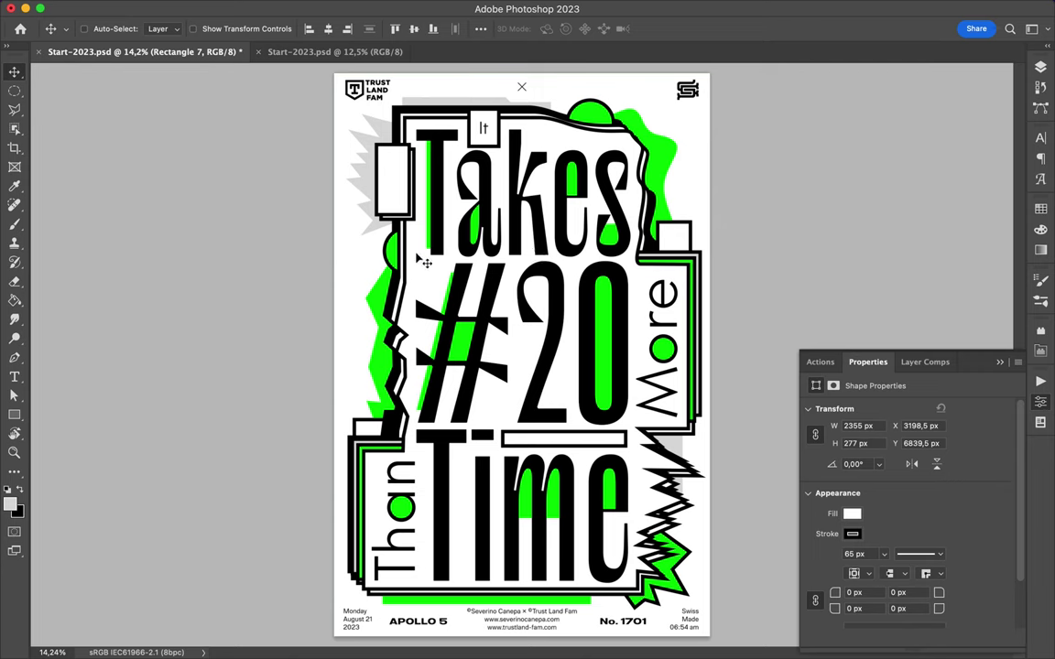
pyautogui.press('u')
pyautogui.moveTo(474, 392); pyautogui.dragTo(490, 409)
pyautogui.keyDown('alt'); pyautogui.scroll(2, 485, 407); pyautogui.keyUp('alt')
pyautogui.press('v')
pyautogui.moveTo(464, 426); pyautogui.dragTo(476, 442)
pyautogui.click(85, 28)
pyautogui.click(1040, 67)
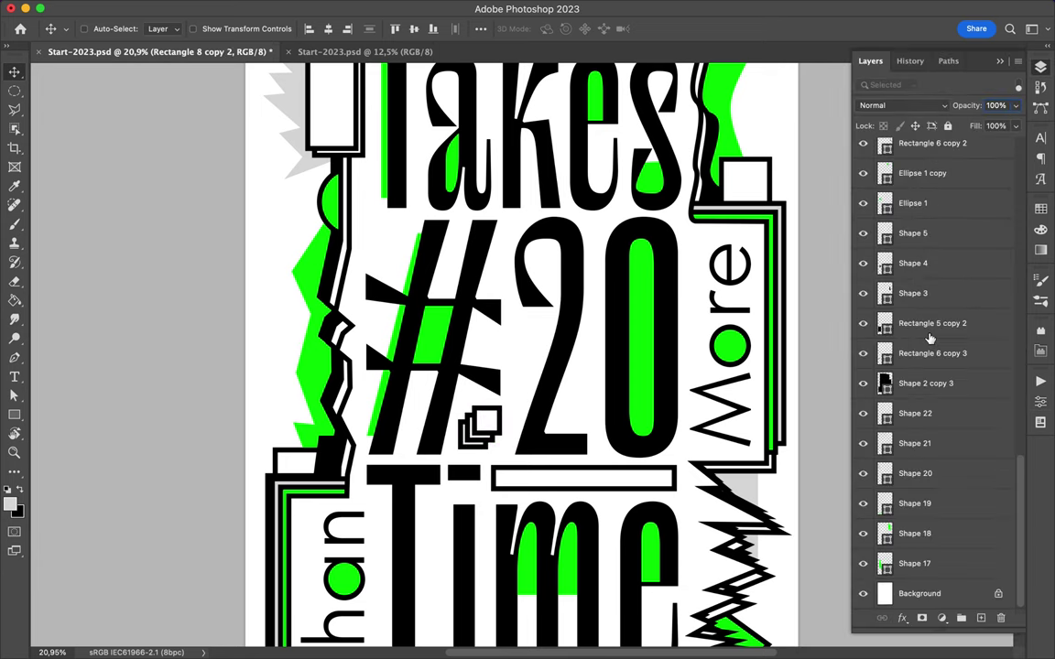
pyautogui.keyDown('shift'); pyautogui.click(920, 206); pyautogui.keyUp('shift')
pyautogui.scroll(-2, 554, 402)
# Draw a small outlined circle left of the # and duplicate it up and to the left.
pyautogui.scroll(-2, 523, 356)
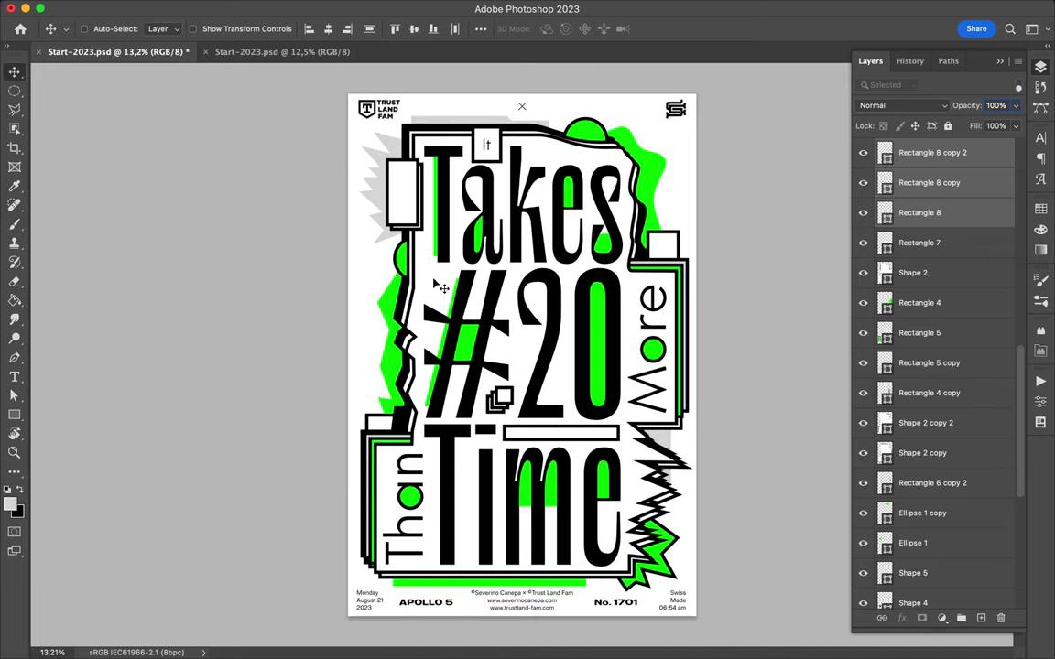
pyautogui.rightClick(14, 415)
pyautogui.click(74, 424)
pyautogui.moveTo(387, 247)
pyautogui.mouseDown()
pyautogui.moveTo(407, 268)
pyautogui.moveTo(370, 223)
pyautogui.mouseUp()
pyautogui.scroll(3, 394, 251)
pyautogui.press('v')
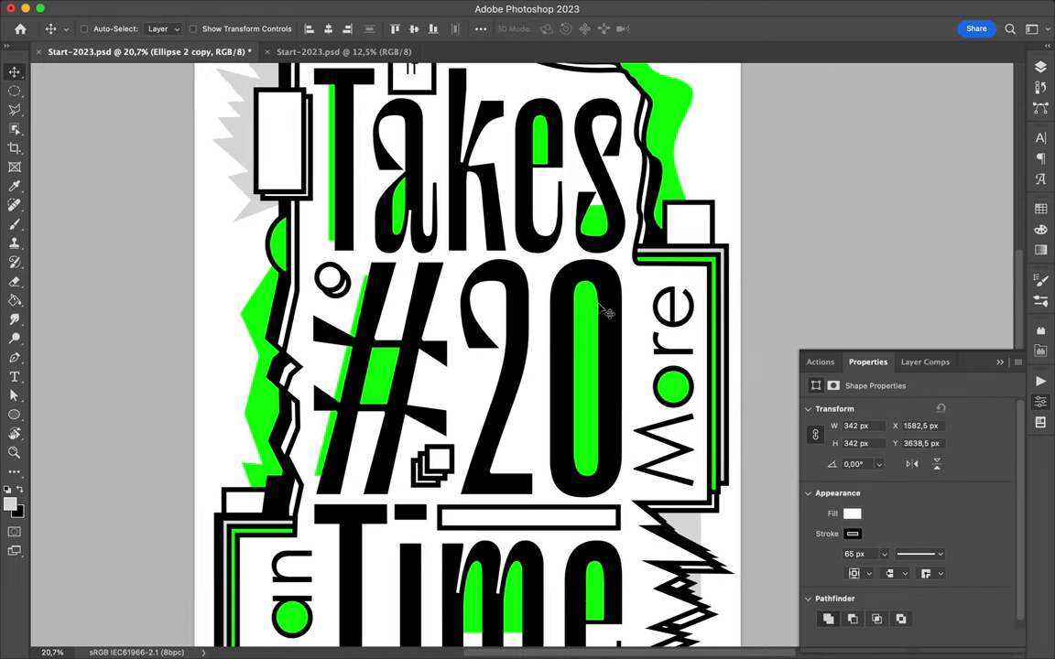
pyautogui.scroll(-2, 493, 419)
# Turn automatic layer picking back on and select all the small square layers.
pyautogui.keyDown('super'); pyautogui.click(422, 398); pyautogui.keyUp('super')
pyautogui.press('F7')
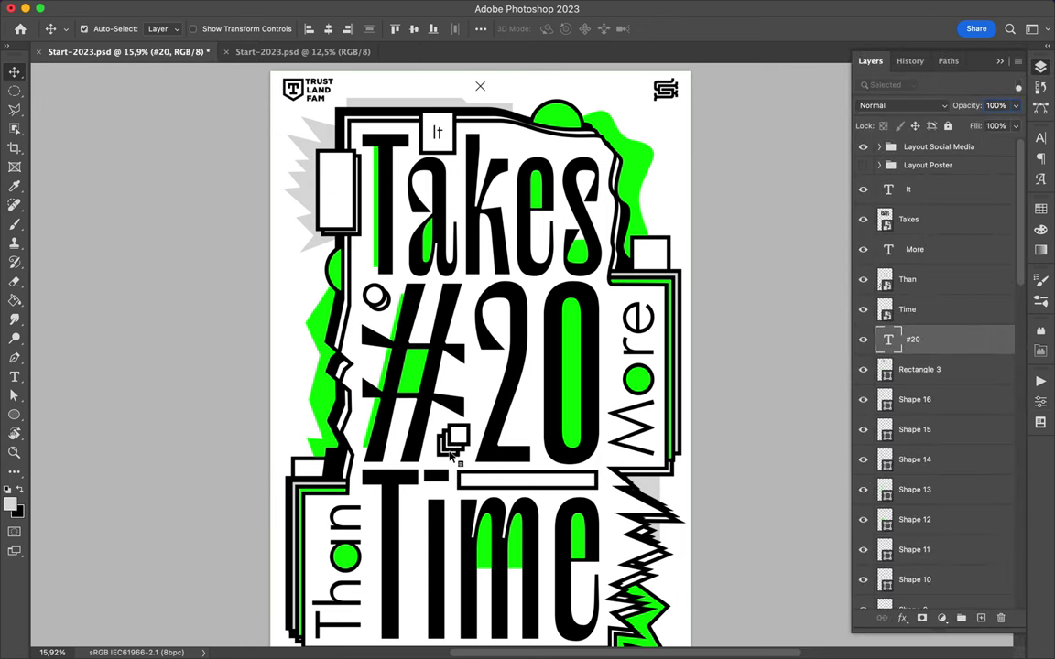
pyautogui.scroll(-5, 866, 377)
pyautogui.click(916, 533)
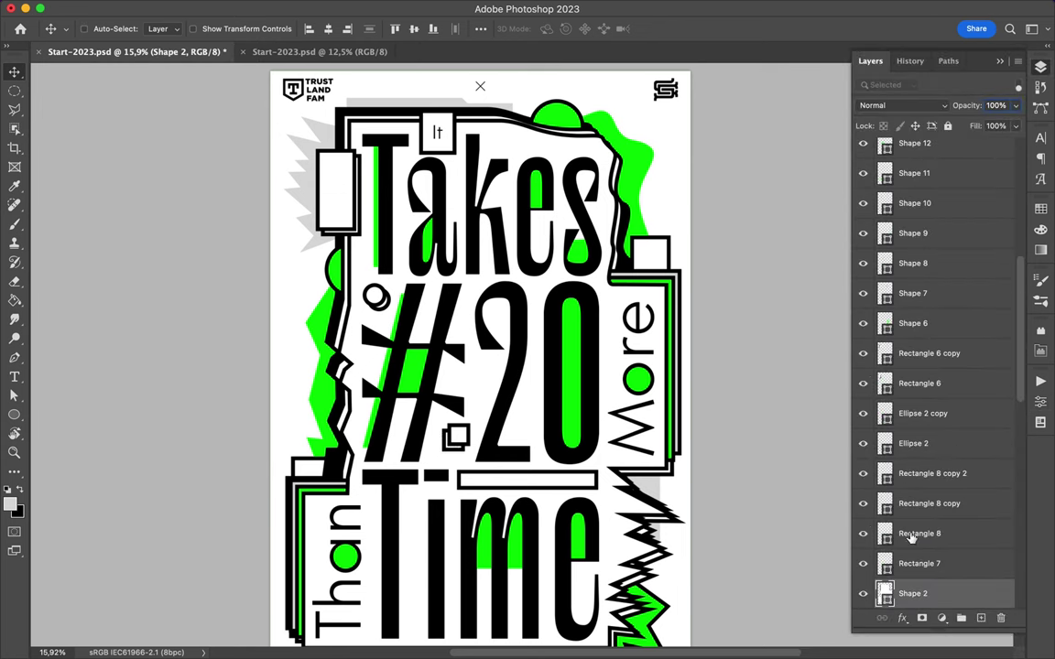
pyautogui.keyDown('shift'); pyautogui.click(915, 473); pyautogui.keyUp('shift')
# Try duplicating the squares near It, rotated 90 degrees, then delete the copies.
pyautogui.press('super+j')
pyautogui.moveTo(412, 412); pyautogui.dragTo(462, 114)
pyautogui.press('super+t')
pyautogui.moveTo(472, 75)
pyautogui.mouseDown()
pyautogui.moveTo(546, 130)
pyautogui.moveTo(513, 137)
pyautogui.mouseUp()
pyautogui.press('Return')
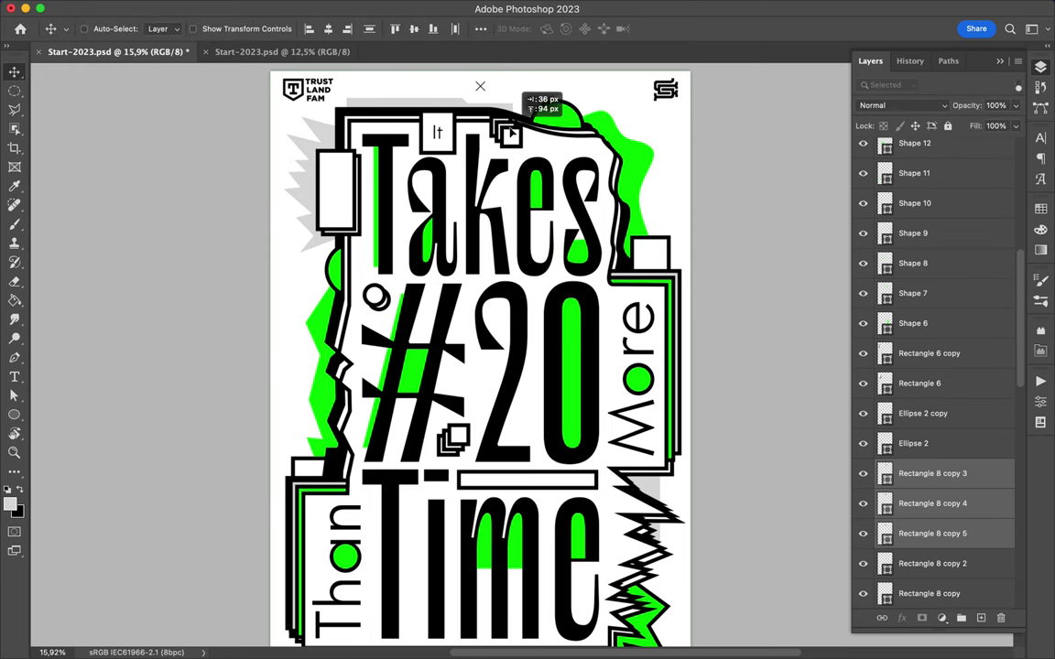
pyautogui.press('Delete')
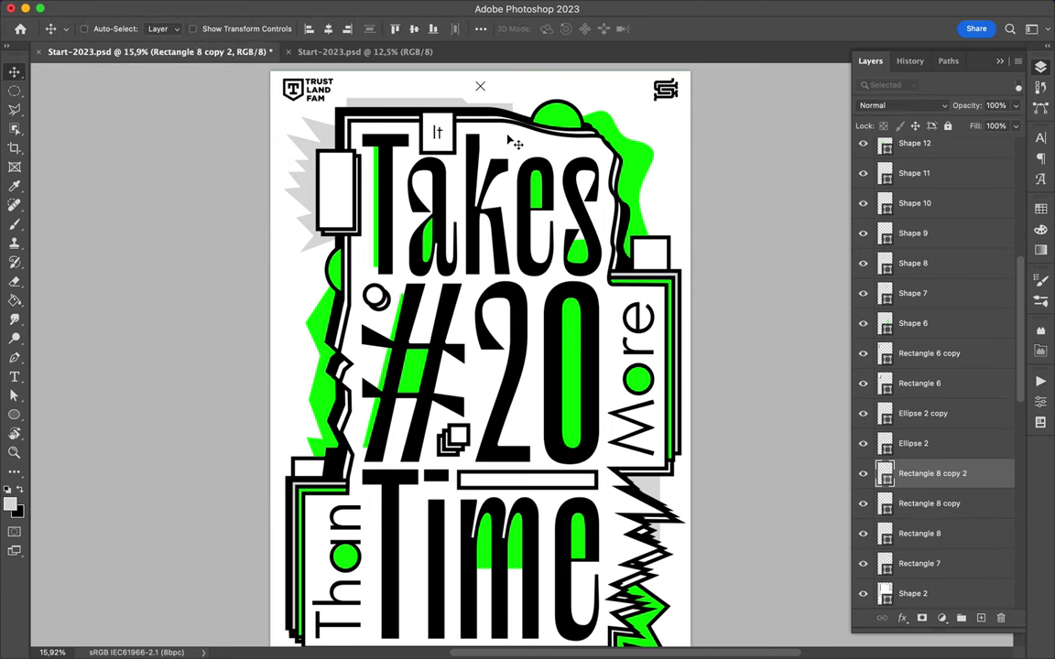
# Draw a small white rectangle beside It.
pyautogui.press('u')
pyautogui.moveTo(492, 137); pyautogui.dragTo(534, 150)
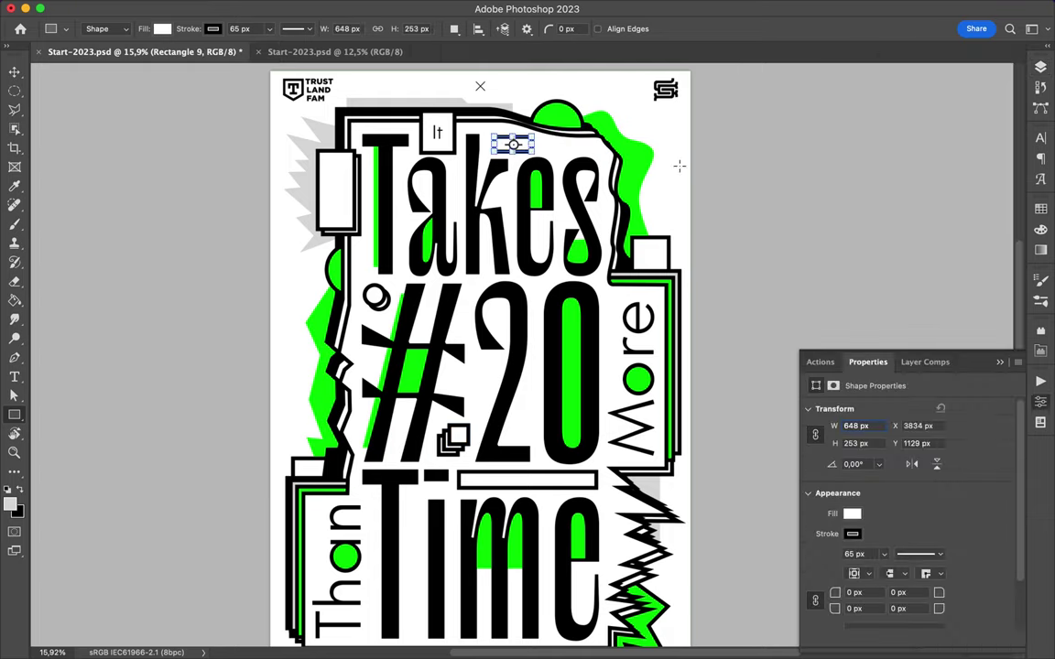
pyautogui.press('v')
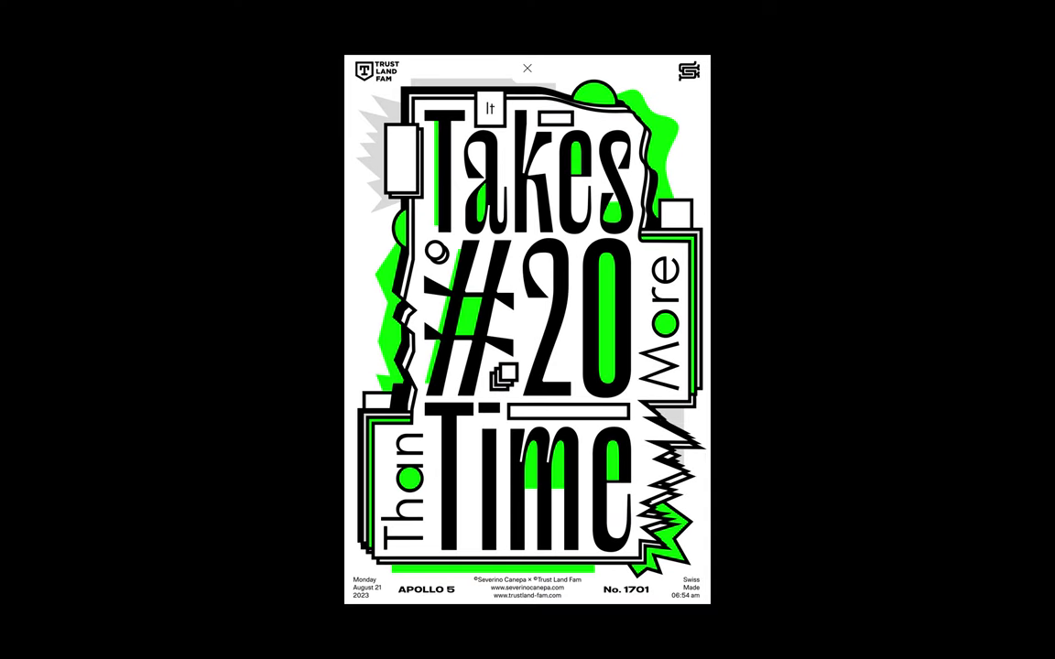